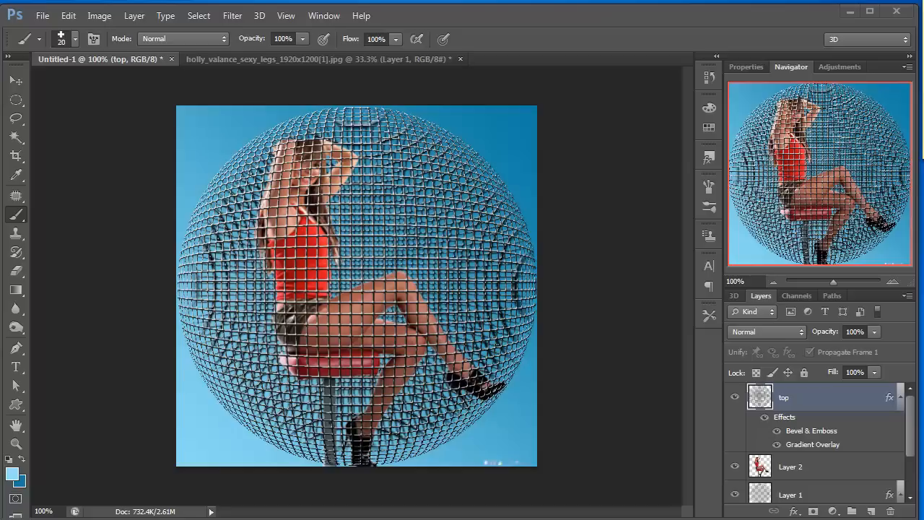
# Place the greeting picture with the black background over the composite, enlarge it, and delete its layer.
pyautogui.moveTo(506, 516); pyautogui.dragTo(342, 264)
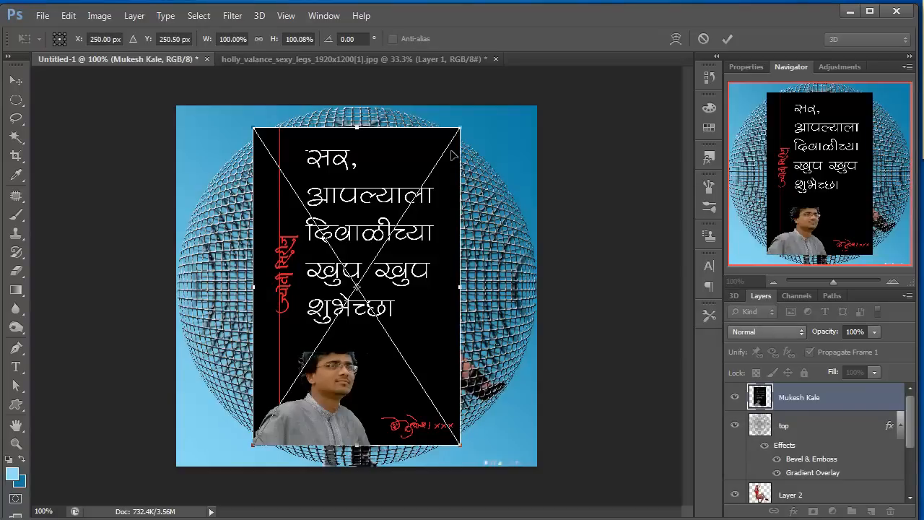
pyautogui.moveTo(459, 128); pyautogui.dragTo(580, 81)
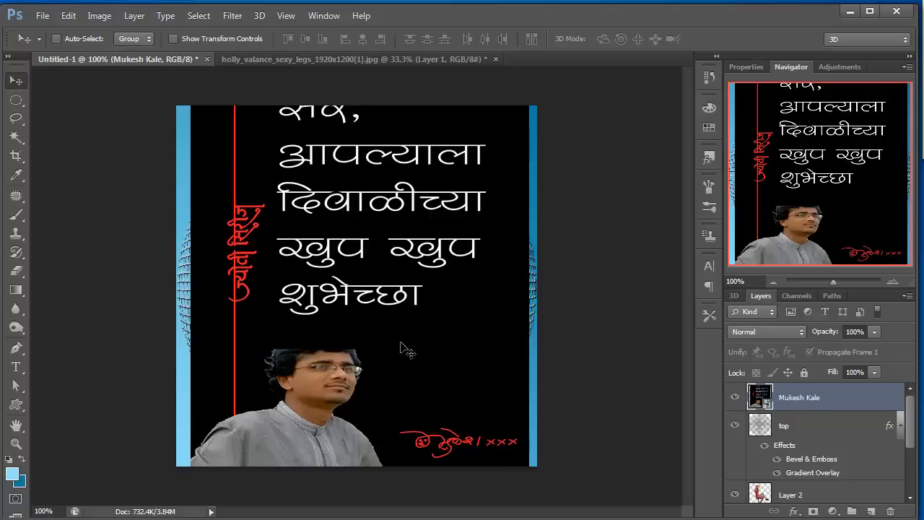
pyautogui.moveTo(823, 403); pyautogui.dragTo(890, 510)
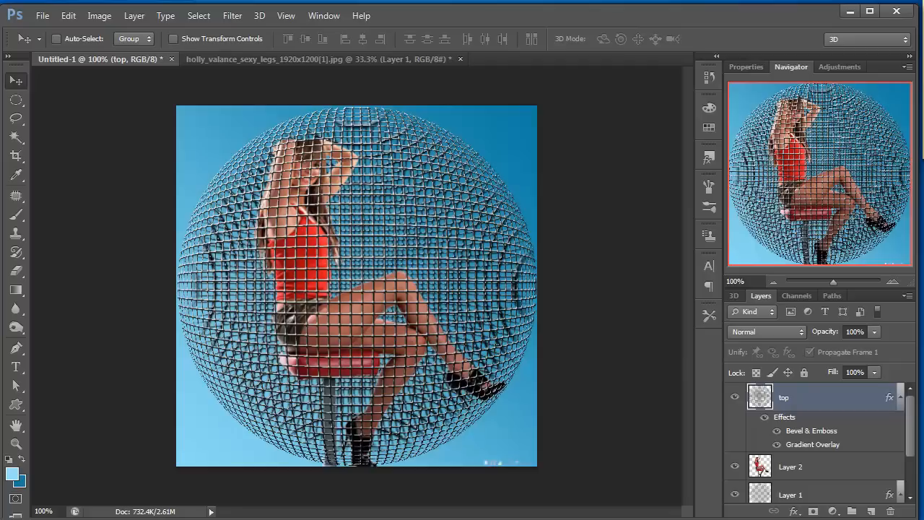
# Place the portrait of the man in the patterned cap, enlarge it, and shift it toward the canvas's left edge.
pyautogui.moveTo(405, 516); pyautogui.dragTo(400, 232)
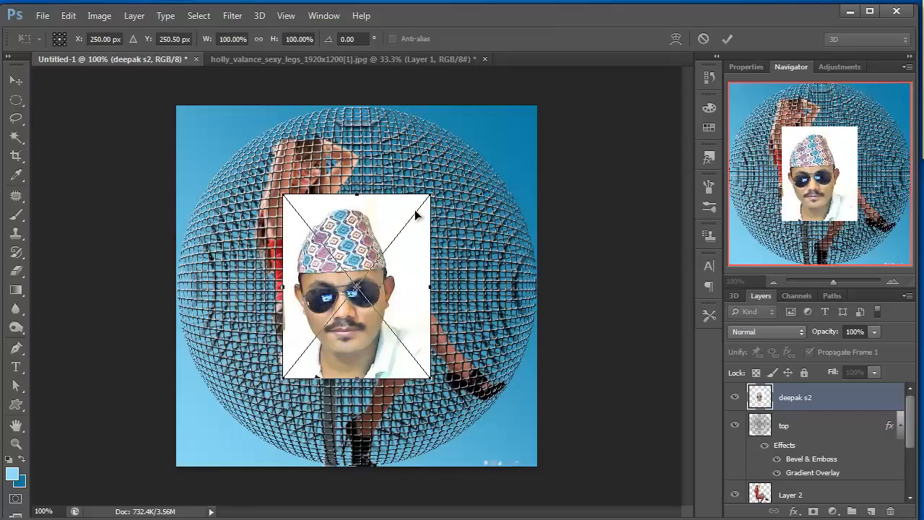
pyautogui.moveTo(428, 199); pyautogui.dragTo(525, 79)
pyautogui.moveTo(447, 259); pyautogui.dragTo(339, 295)
pyautogui.press('Return')
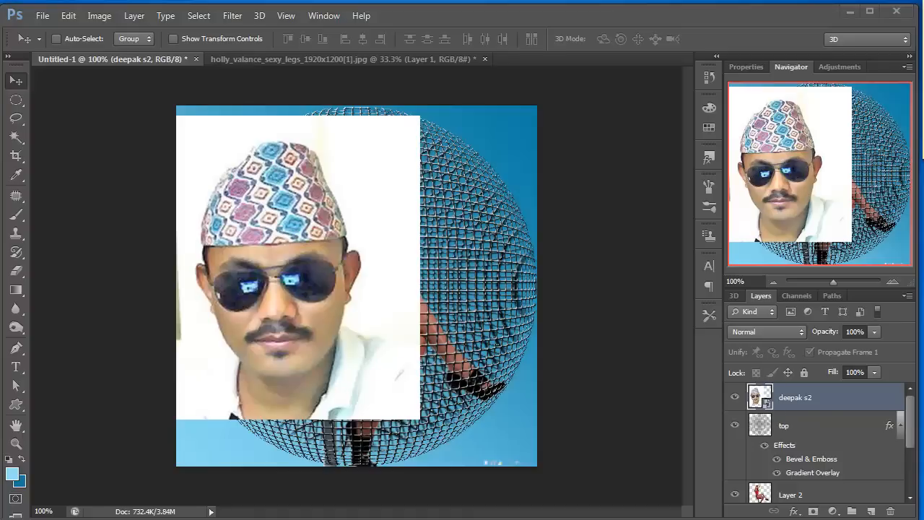
# Place the photo of the woman in the purple scarf, enlarge it for a closer look, and delete its layer.
pyautogui.moveTo(737, 277); pyautogui.dragTo(449, 263)
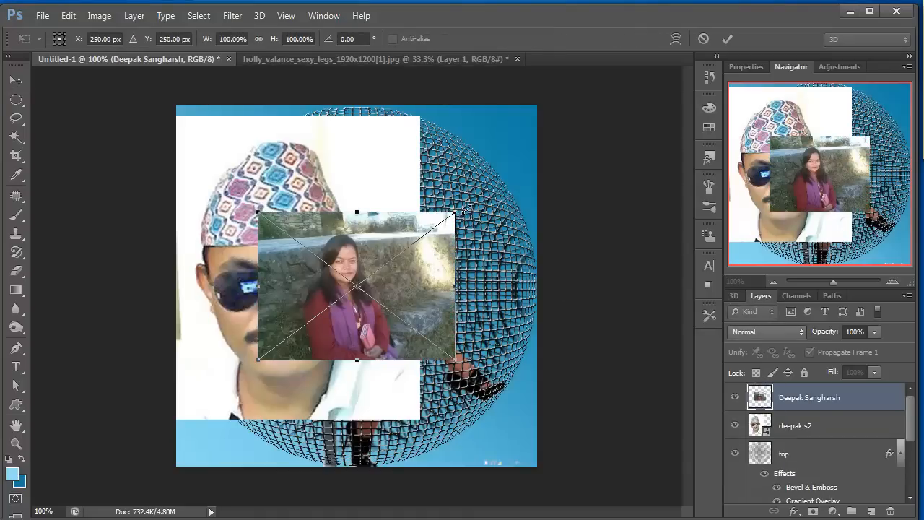
pyautogui.moveTo(457, 212); pyautogui.dragTo(539, 162)
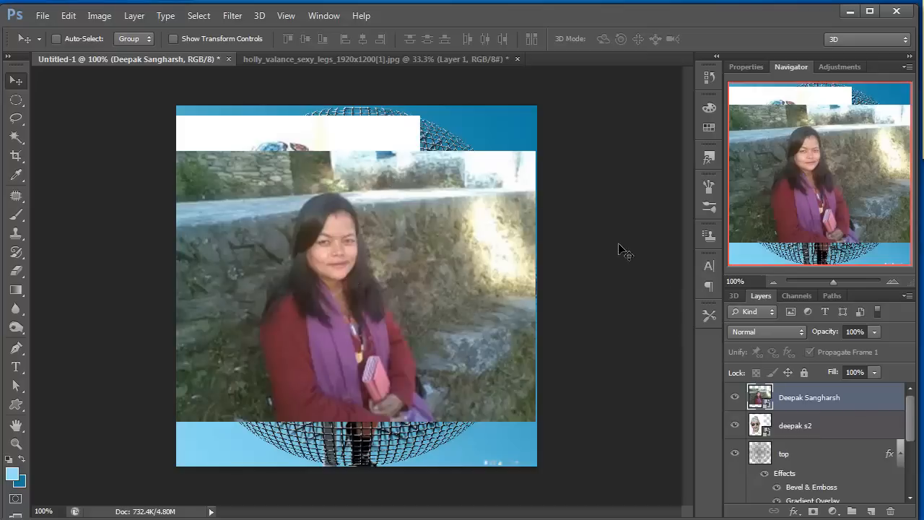
pyautogui.click(892, 282)
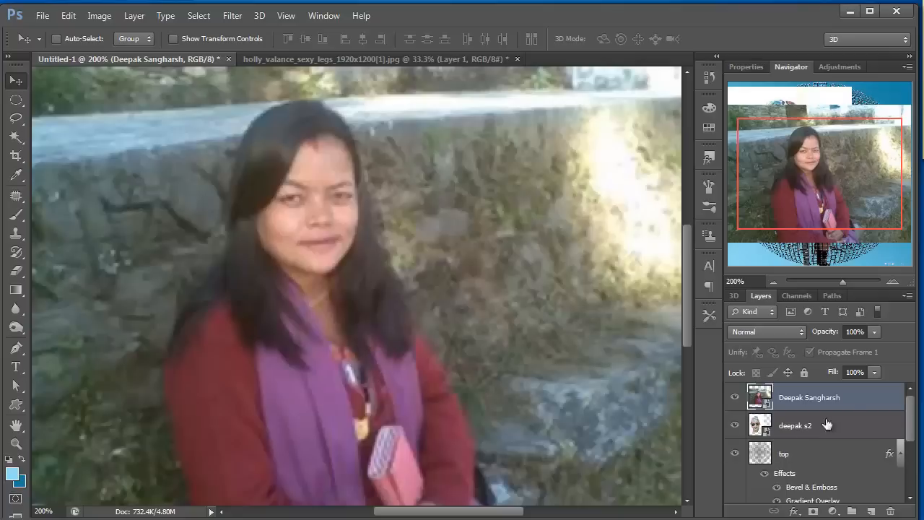
pyautogui.doubleClick(852, 397)
pyautogui.click(881, 114)
pyautogui.press('Delete')
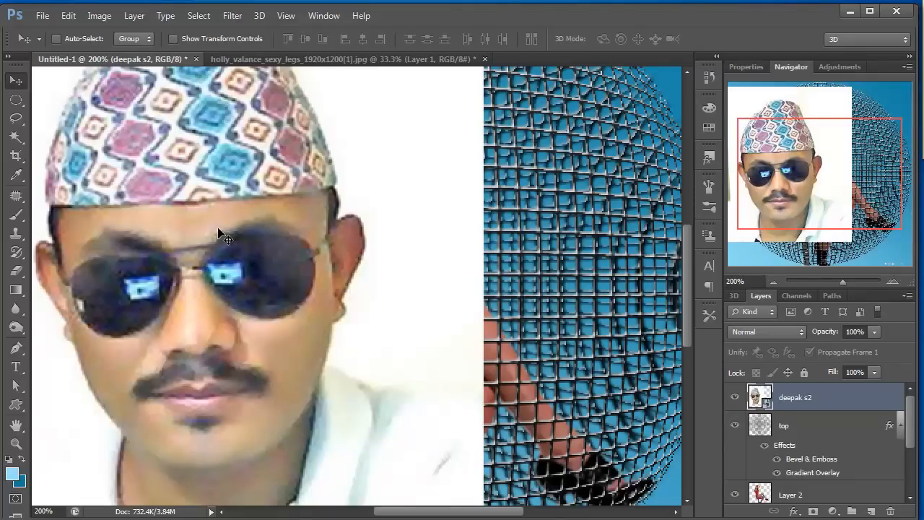
# Move the patterned-cap portrait toward the middle of the canvas and delete its layer.
pyautogui.moveTo(222, 238); pyautogui.dragTo(385, 255)
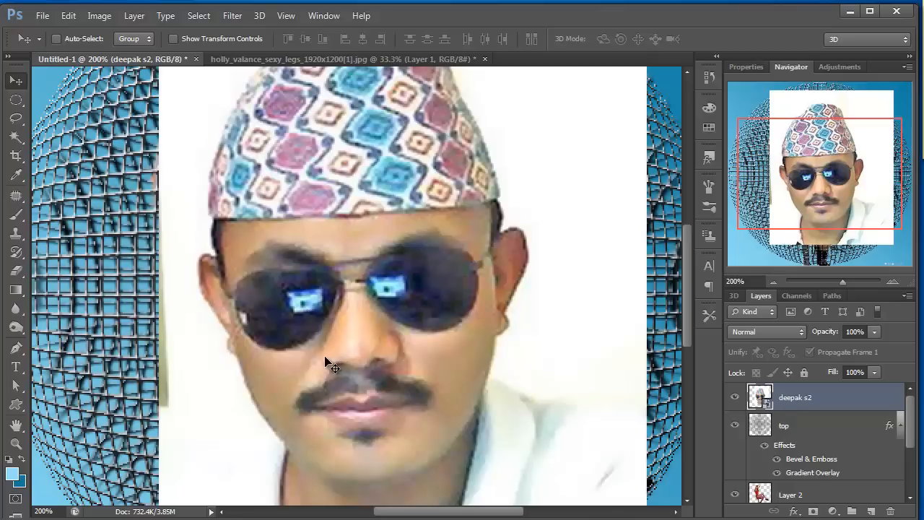
pyautogui.hotkey('ctrl', '-')
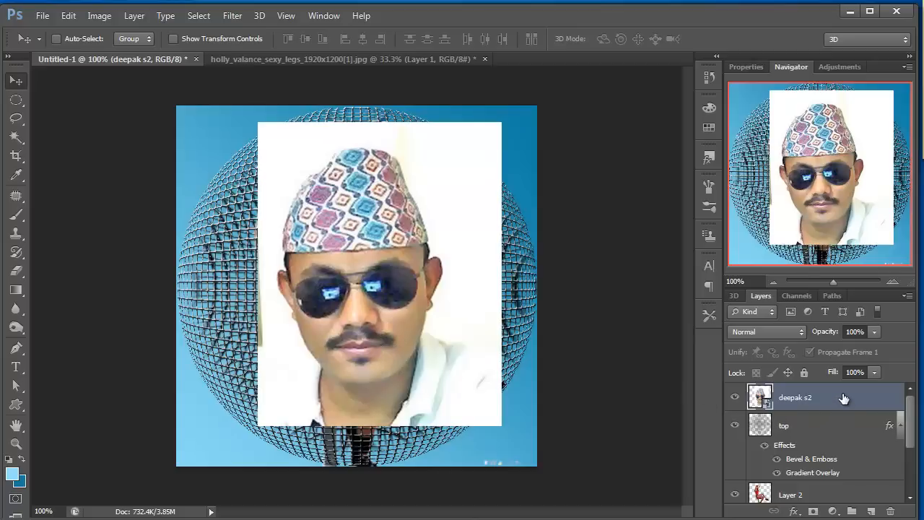
pyautogui.moveTo(844, 398); pyautogui.dragTo(893, 511)
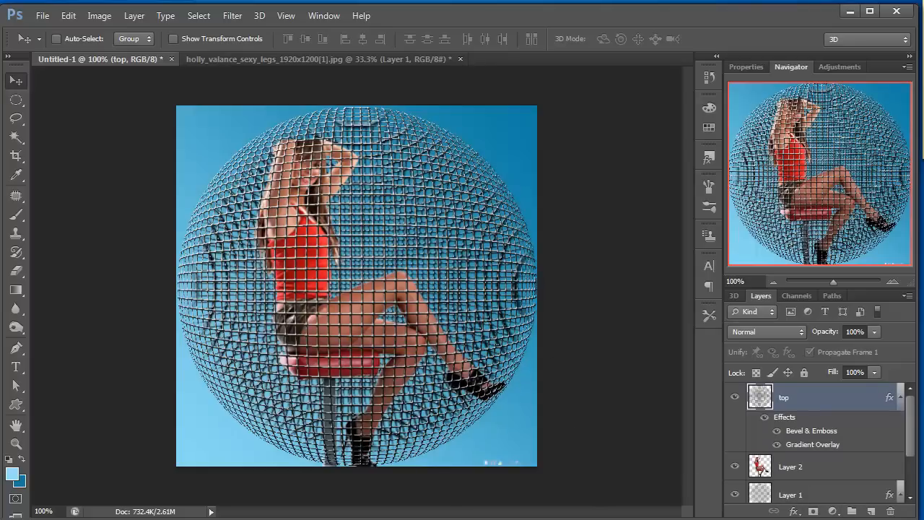
# Place the photo of the woman in the orange sari at canvas height and delete its layer.
pyautogui.moveTo(922, 462); pyautogui.dragTo(359, 273)
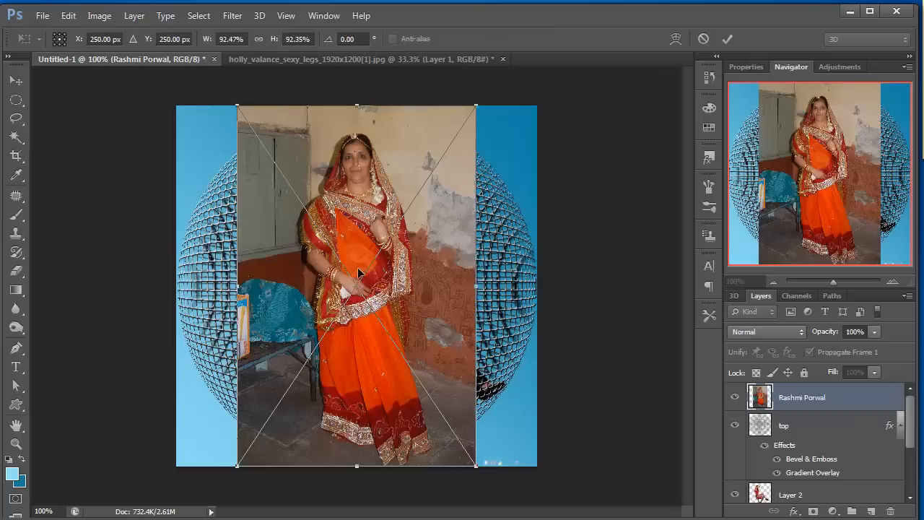
pyautogui.press('Return')
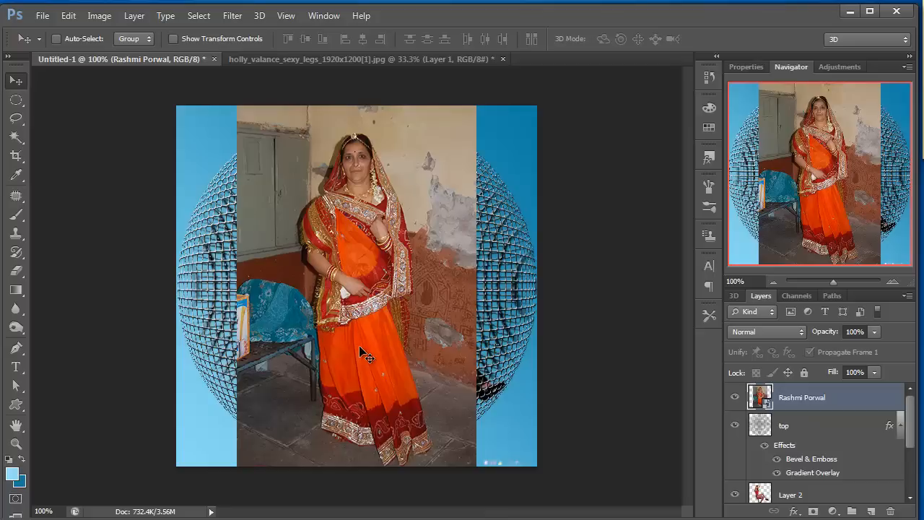
pyautogui.press('Delete')
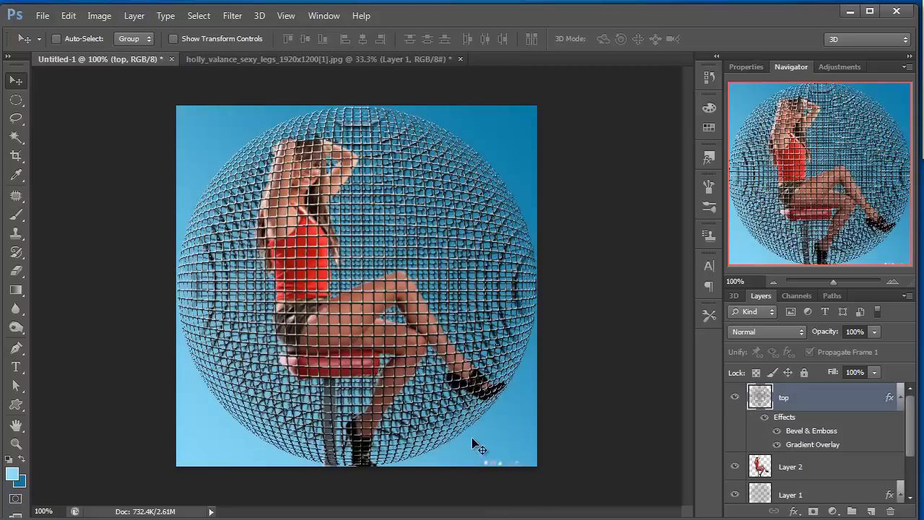
# Close the finished sphere composite and briefly compare the cut-out figure with its original Background layer.
pyautogui.click(171, 58)
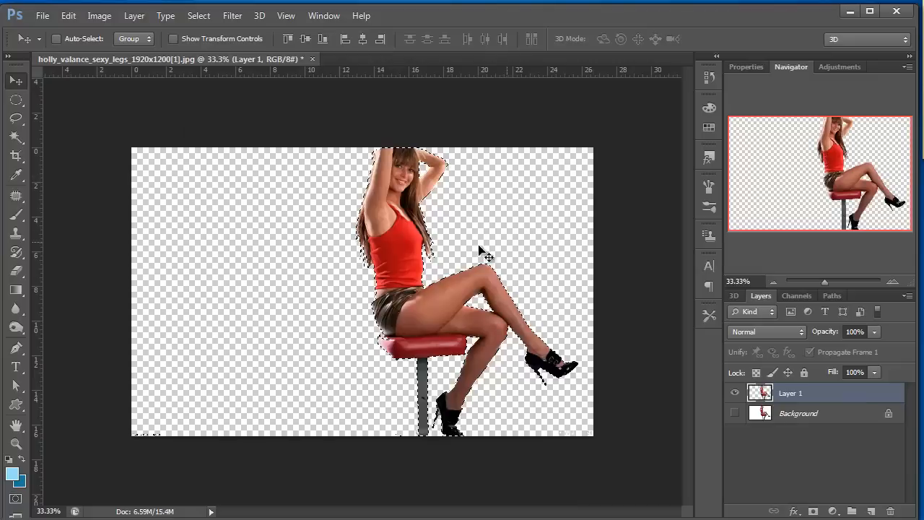
pyautogui.click(736, 413)
pyautogui.click(736, 413)
# Create a new 20 × 20 pixel document with transparent background contents.
pyautogui.click(43, 15)
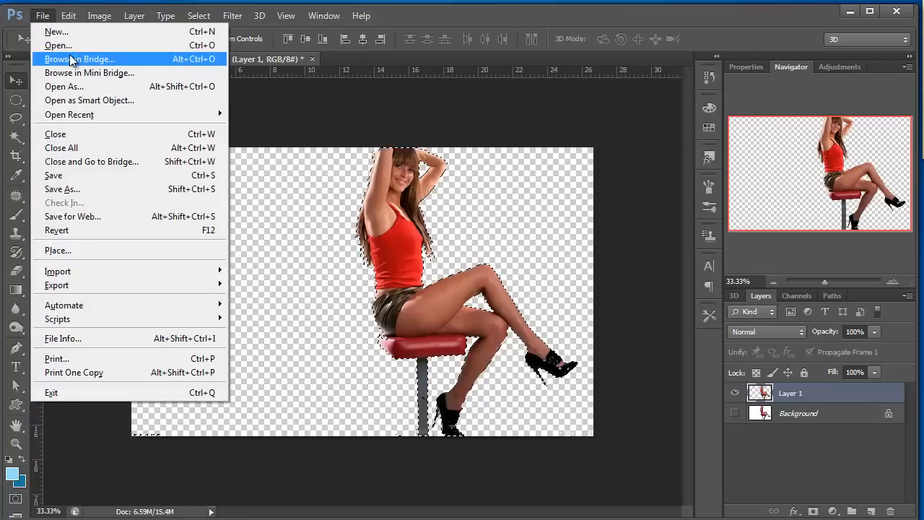
pyautogui.click(65, 33)
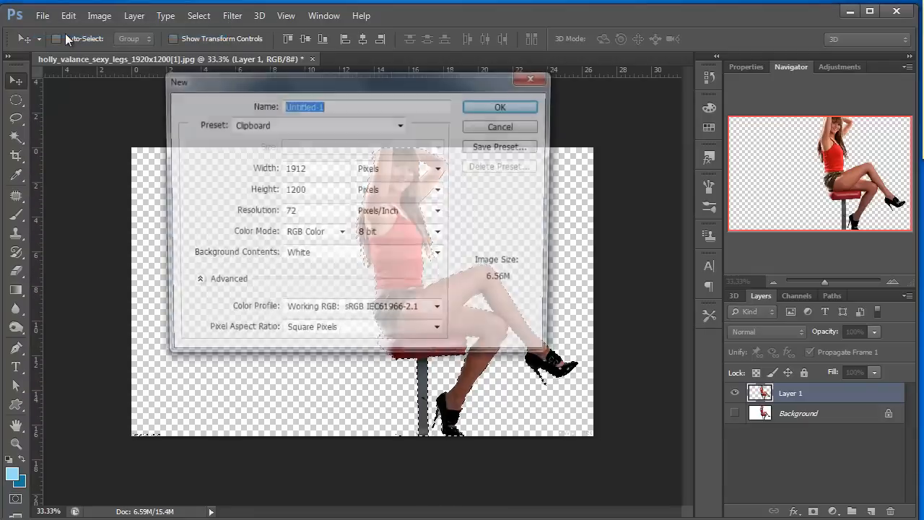
pyautogui.doubleClick(310, 168)
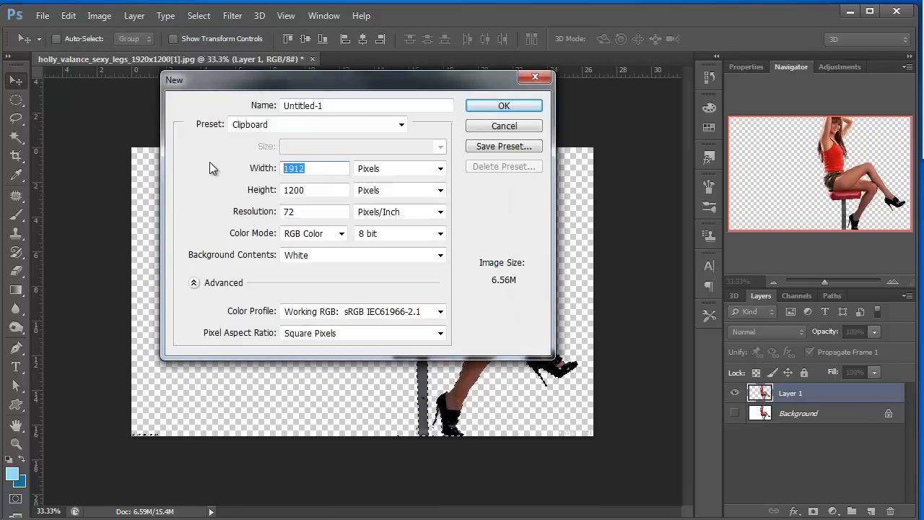
pyautogui.write('20')
pyautogui.doubleClick(322, 191)
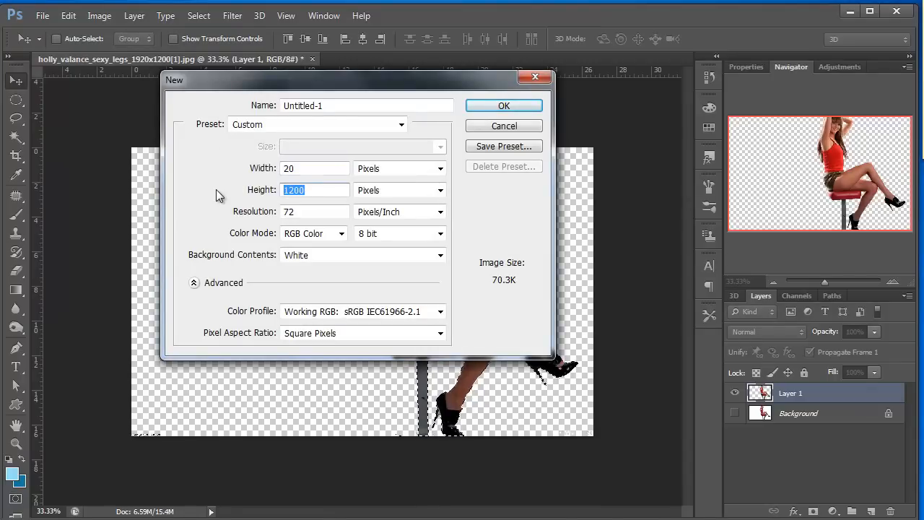
pyautogui.write('20')
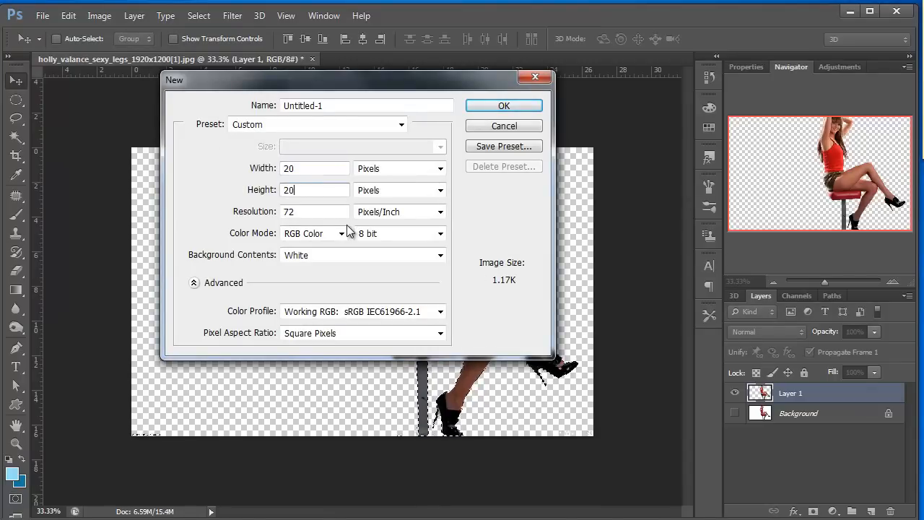
pyautogui.click(438, 258)
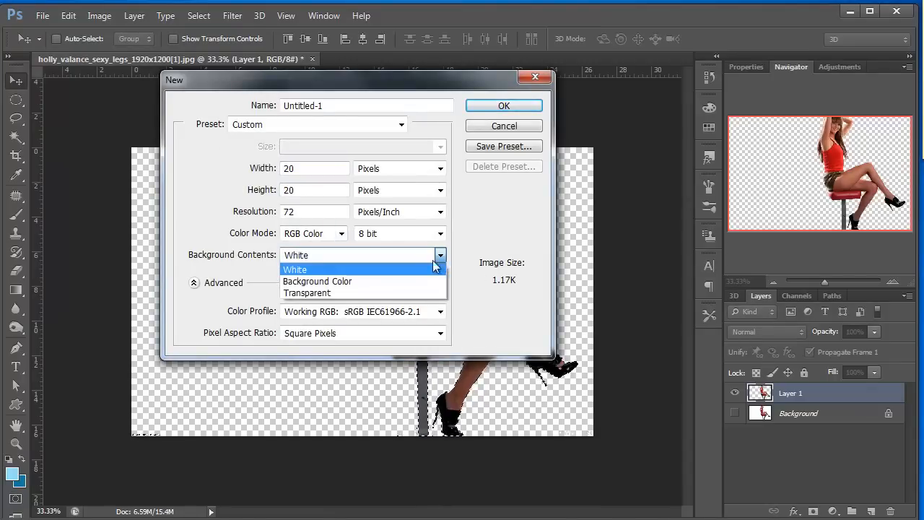
pyautogui.click(341, 294)
pyautogui.click(505, 108)
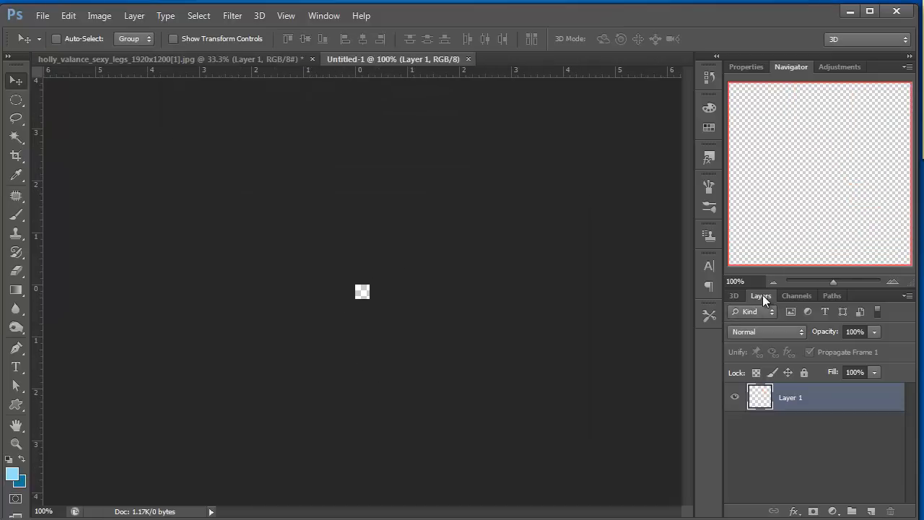
# Place a vertical and a horizontal guide crossing at the centre of the transparent canvas.
pyautogui.moveTo(838, 284); pyautogui.dragTo(875, 283)
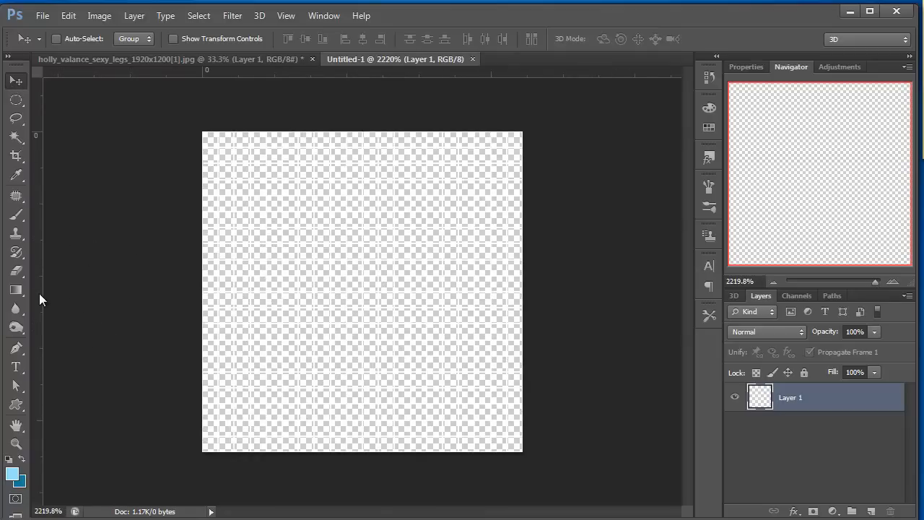
pyautogui.moveTo(39, 293); pyautogui.dragTo(360, 331)
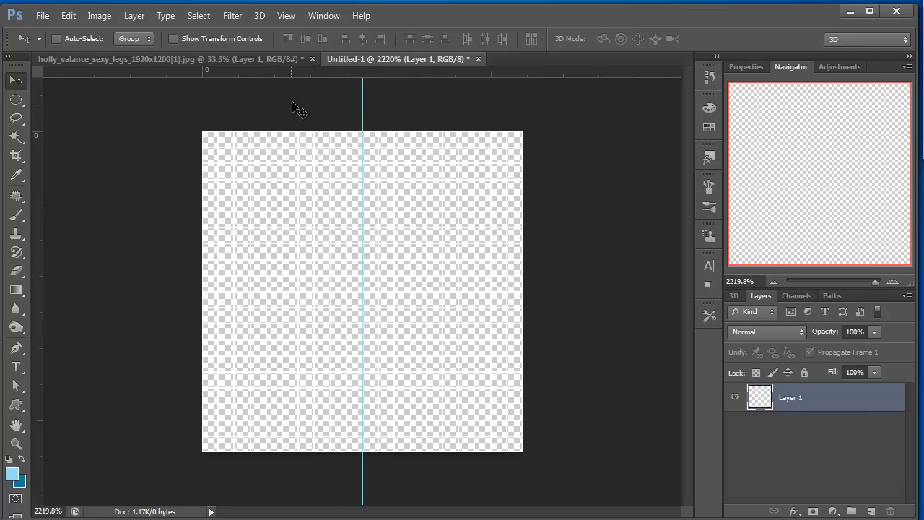
pyautogui.moveTo(304, 74); pyautogui.dragTo(306, 291)
# Reset the colours to default black and white and set the round brush to 3 px with 100% hardness.
pyautogui.click(9, 460)
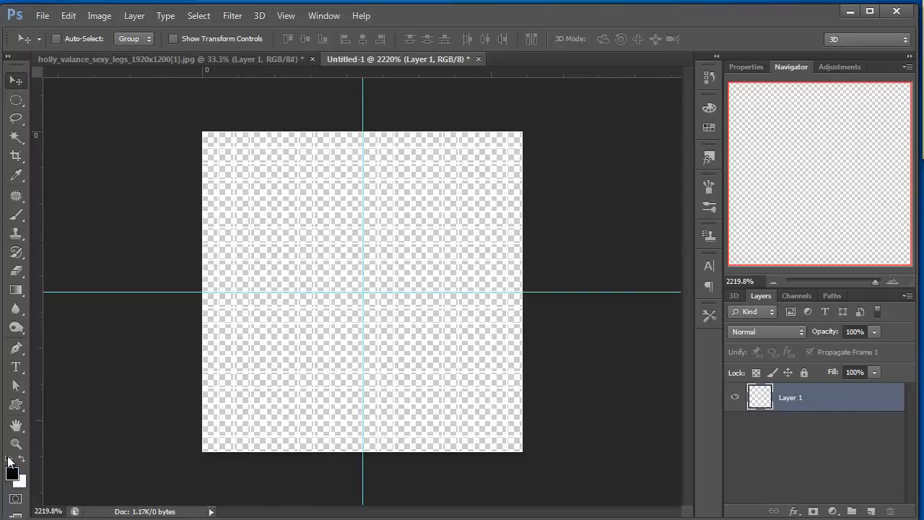
pyautogui.press('b')
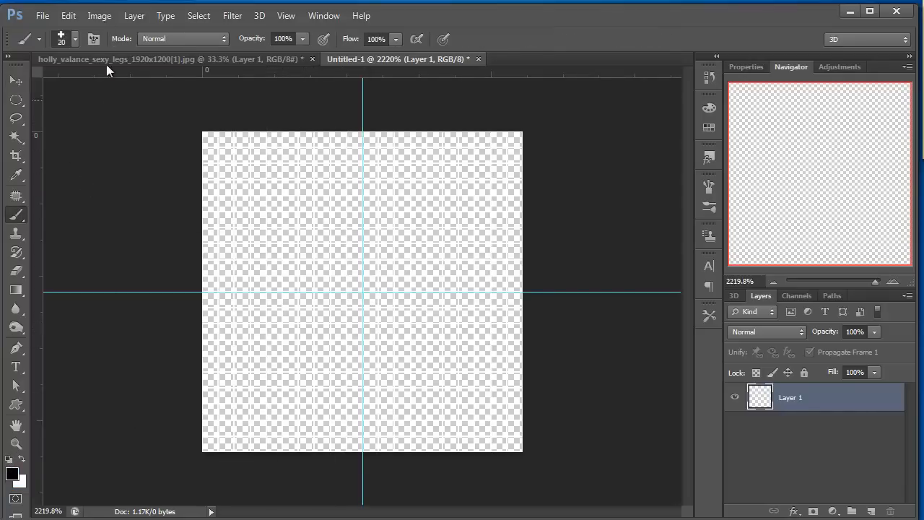
pyautogui.click(75, 41)
pyautogui.moveTo(164, 39); pyautogui.dragTo(202, 39)
pyautogui.moveTo(35, 5); pyautogui.dragTo(34, 6)
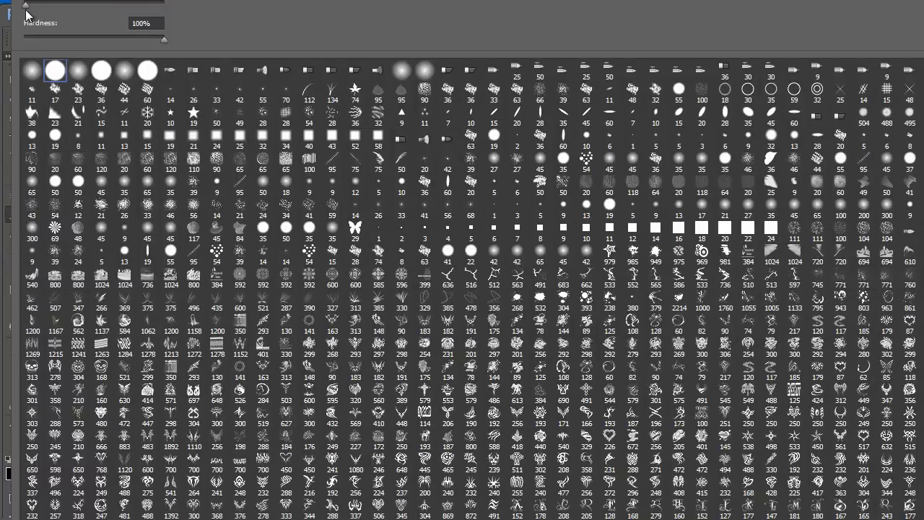
pyautogui.press('Return')
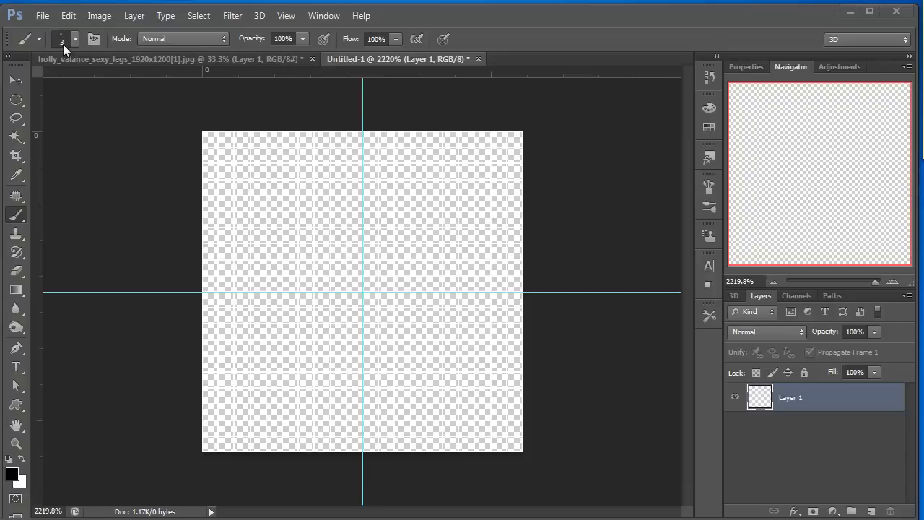
# Paint a black cross on Layer 1 with a vertical and a horizontal brush stroke along the centre guides.
pyautogui.click(362, 134)
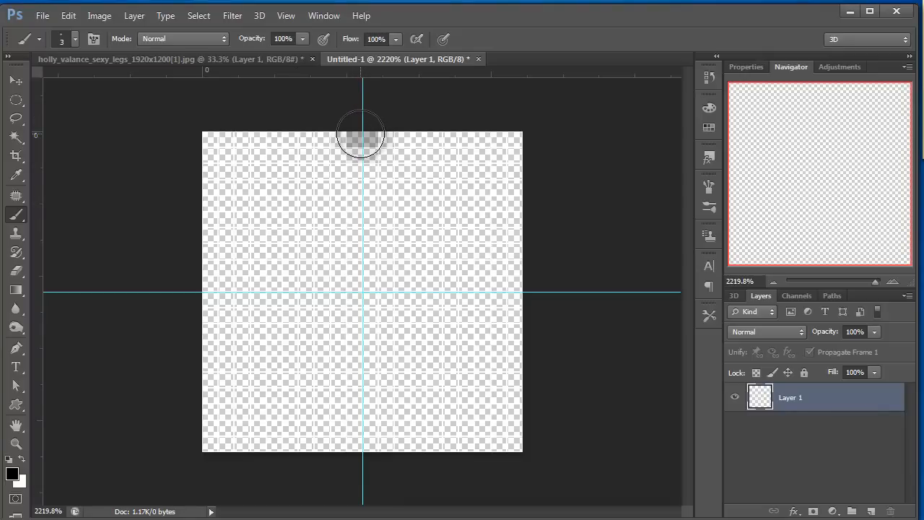
pyautogui.moveTo(360, 133); pyautogui.dragTo(351, 455)
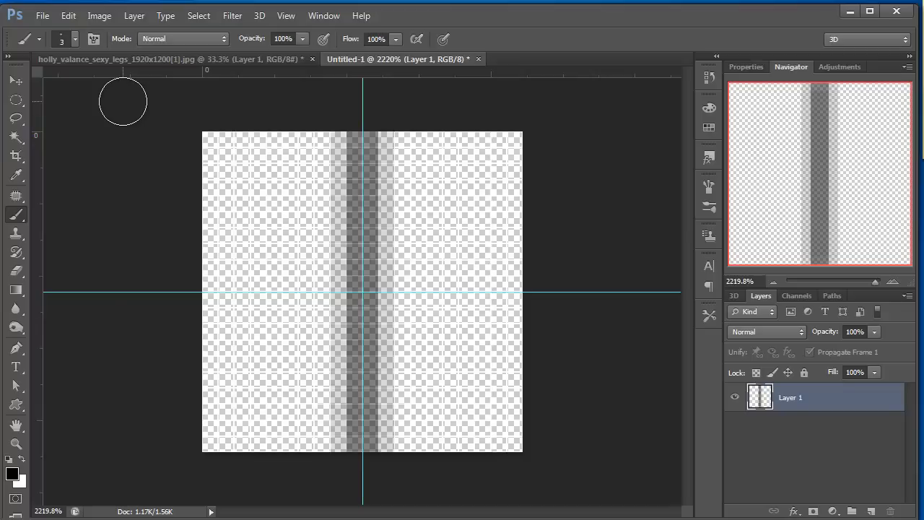
pyautogui.click(202, 292)
pyautogui.moveTo(203, 293); pyautogui.dragTo(583, 305)
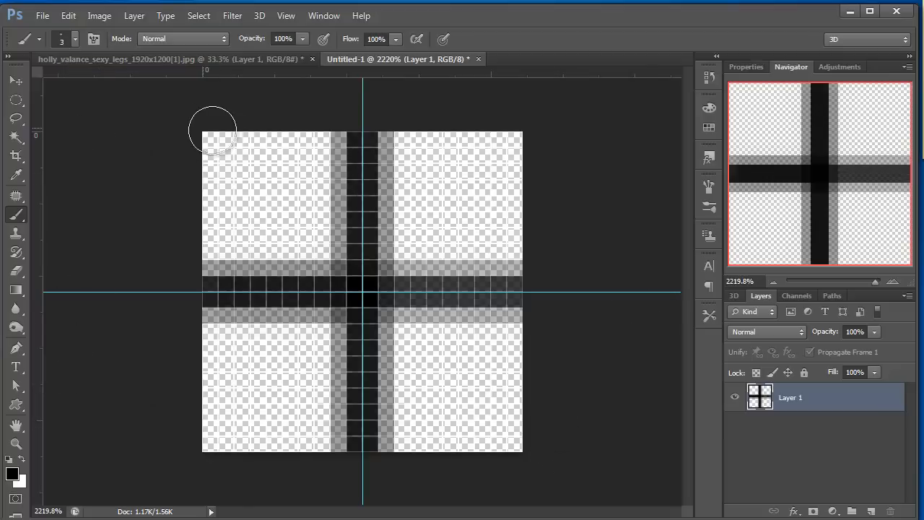
pyautogui.click(70, 16)
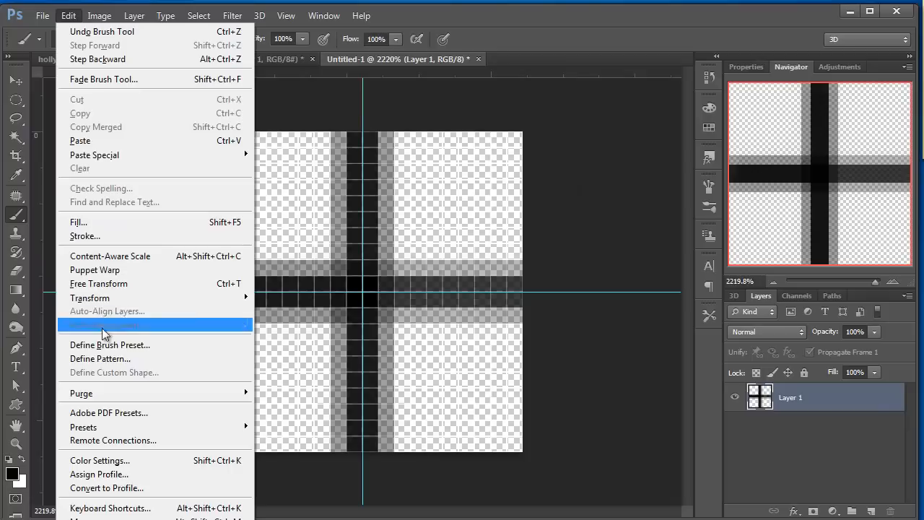
pyautogui.click(107, 359)
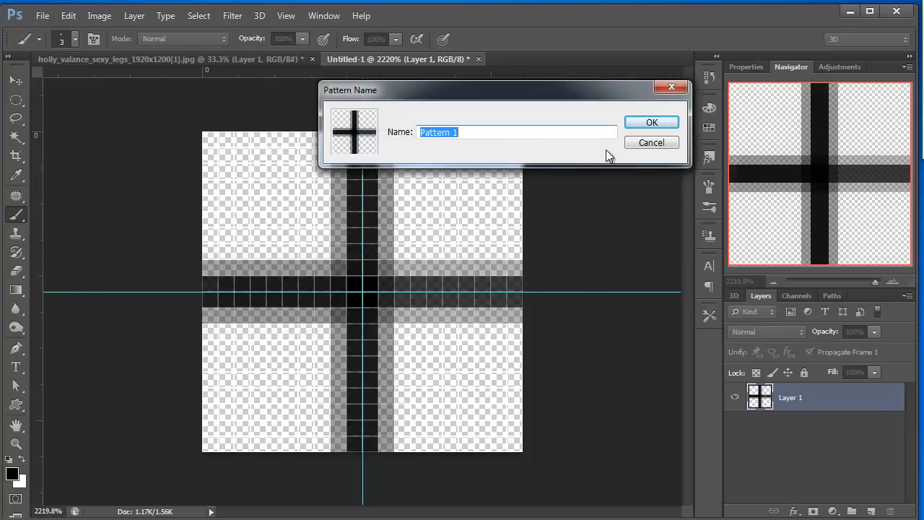
pyautogui.click(652, 143)
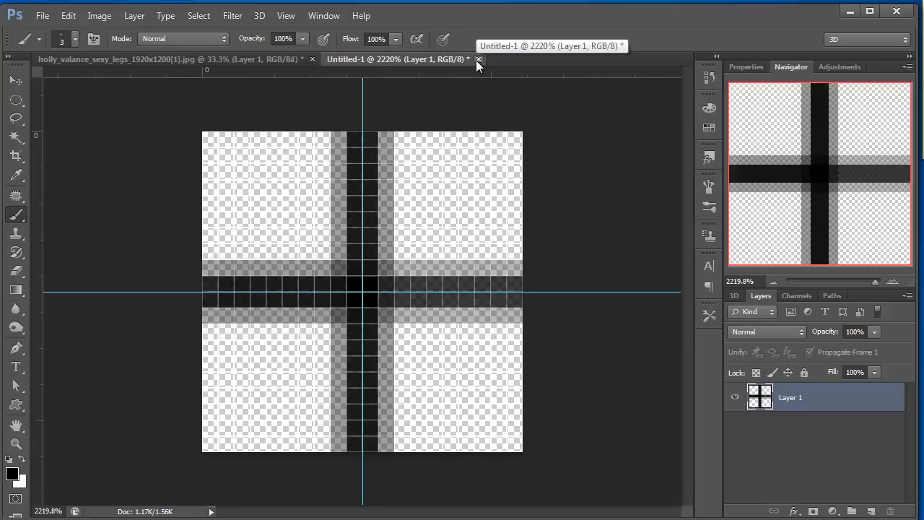
# Close the cross tile document and create a new 500 × 500 pixel document with transparent background contents.
pyautogui.click(478, 59)
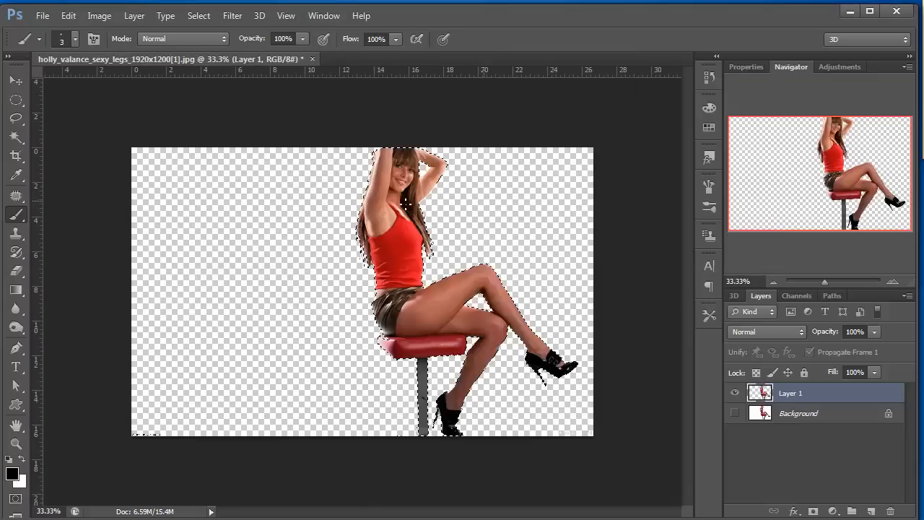
pyautogui.click(40, 16)
pyautogui.click(60, 38)
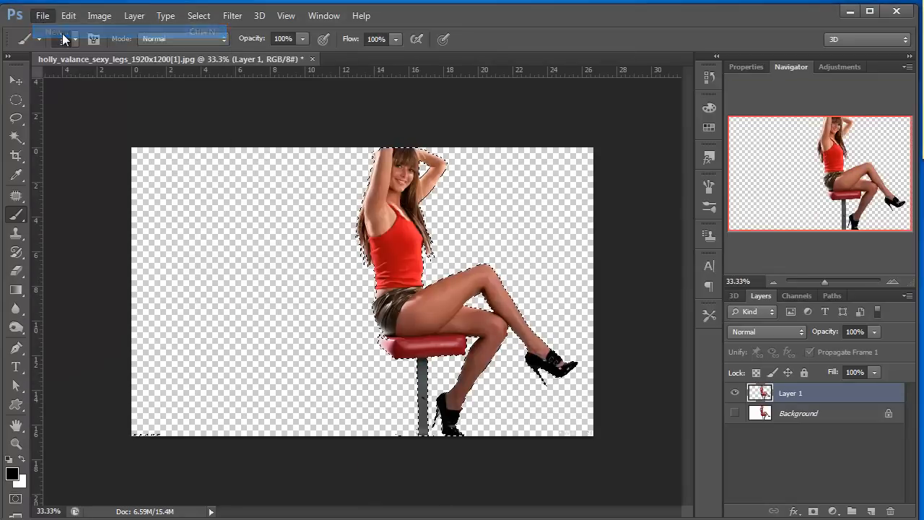
pyautogui.doubleClick(309, 169)
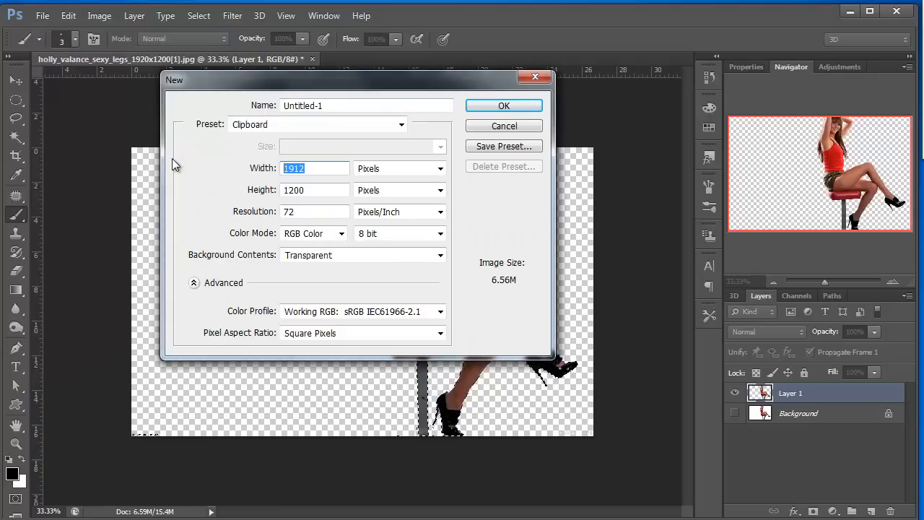
pyautogui.write('500')
pyautogui.press('Tab')
pyautogui.write('500')
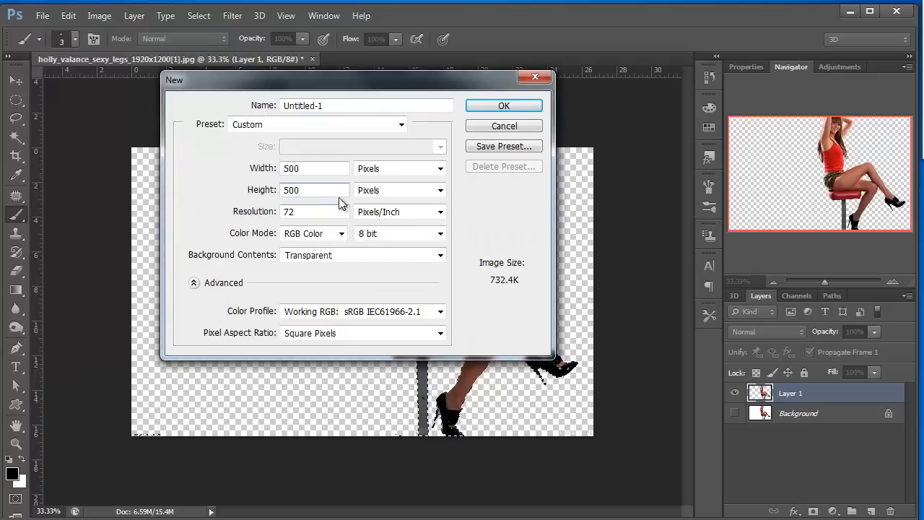
pyautogui.click(502, 109)
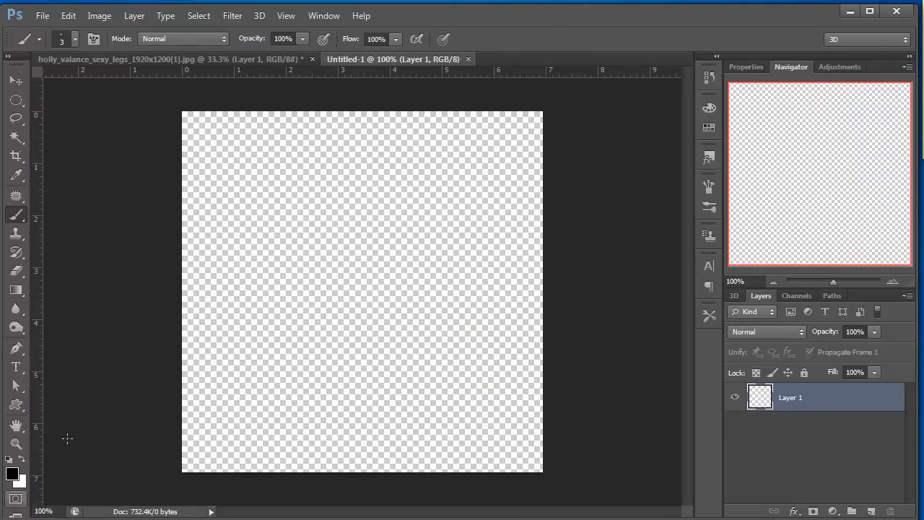
# Fill Layer 1 with the white background colour and add a new empty layer above it.
pyautogui.hotkey('ctrl', 'BackSpace')
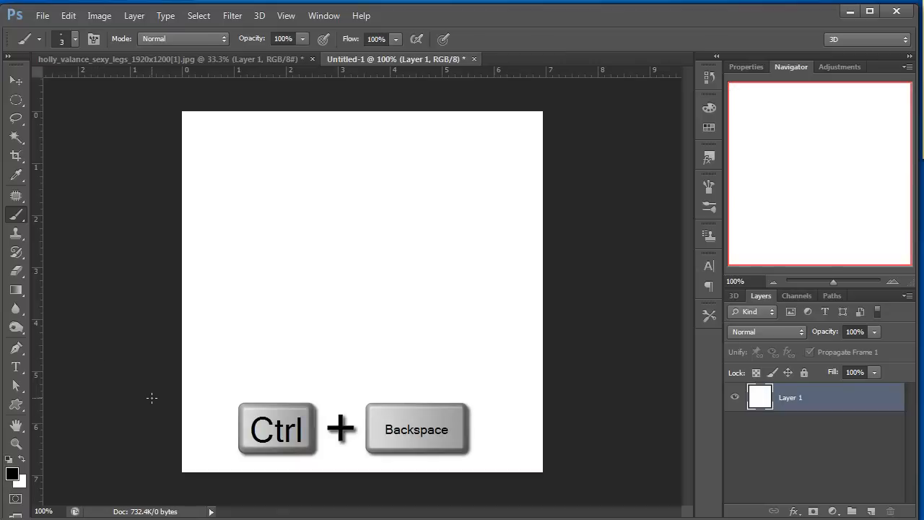
pyautogui.click(872, 511)
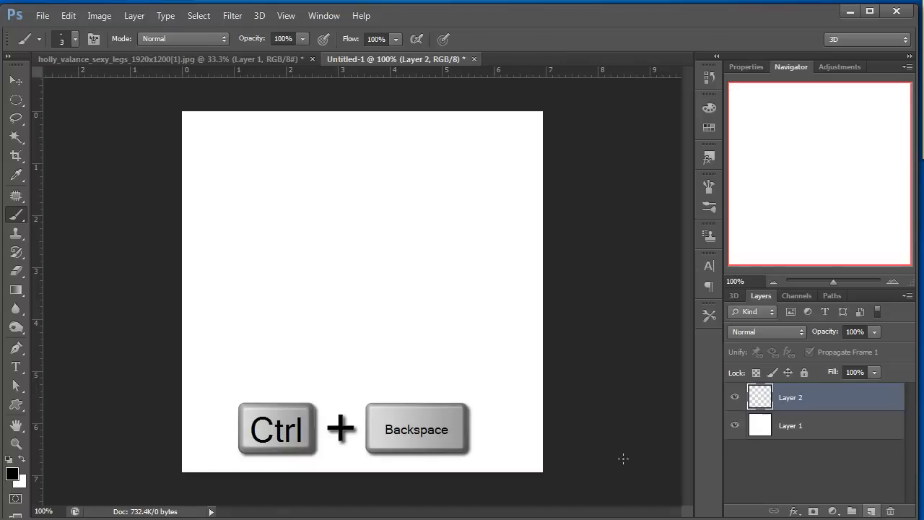
# Draw a circular elliptical selection, centred on the canvas and nearly touching its edges.
pyautogui.rightClick(16, 100)
pyautogui.click(68, 110)
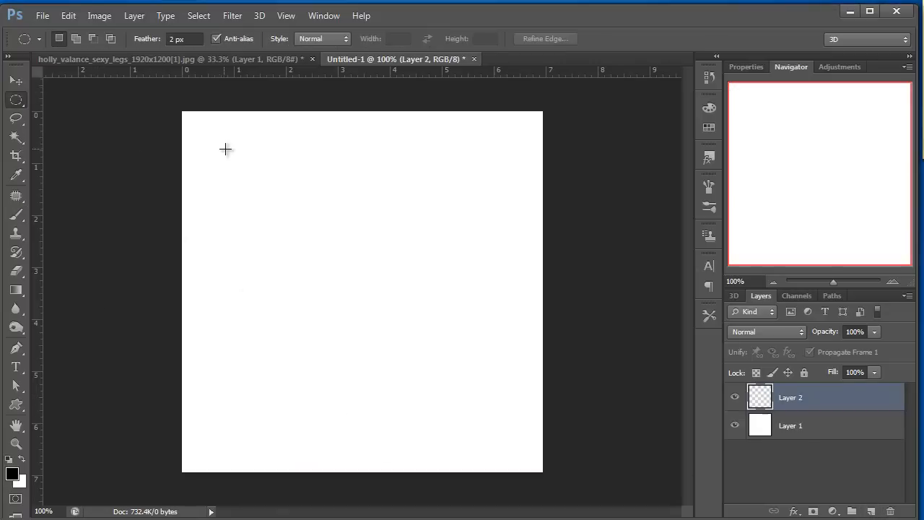
pyautogui.moveTo(204, 127); pyautogui.dragTo(512, 433)
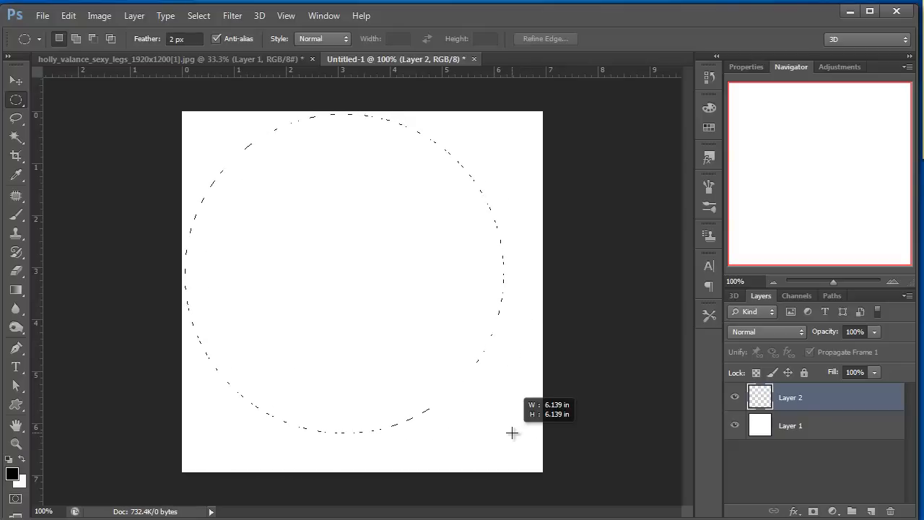
pyautogui.moveTo(512, 433); pyautogui.dragTo(543, 467)
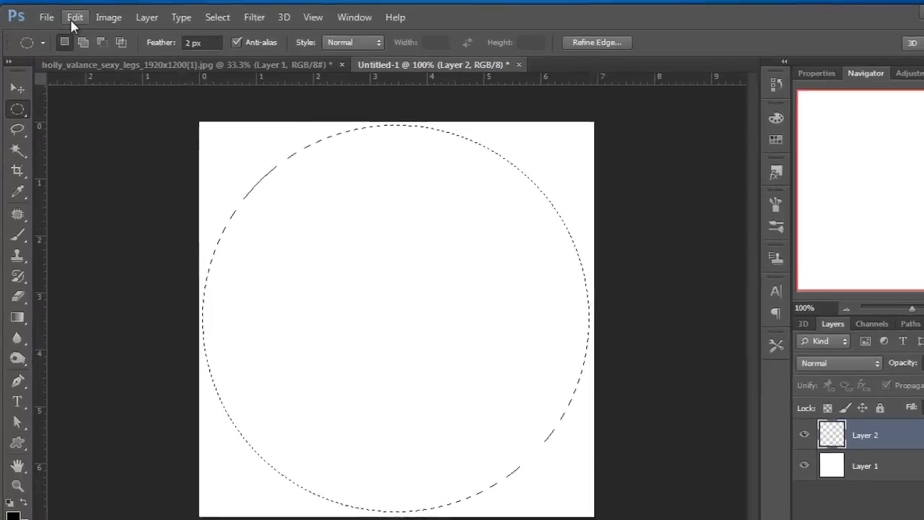
# Fill the circular selection on Layer 2 with the custom black cross pattern at 100% opacity in Normal mode, then deselect.
pyautogui.click(68, 16)
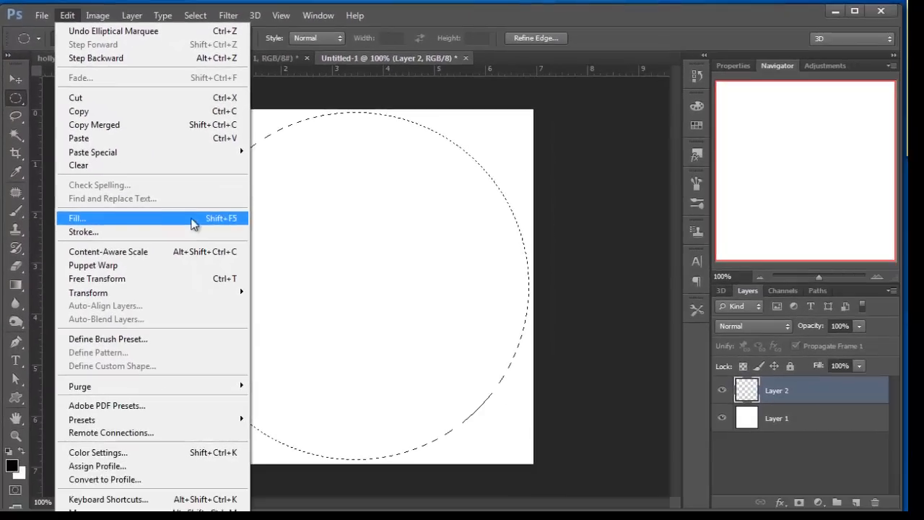
pyautogui.click(173, 218)
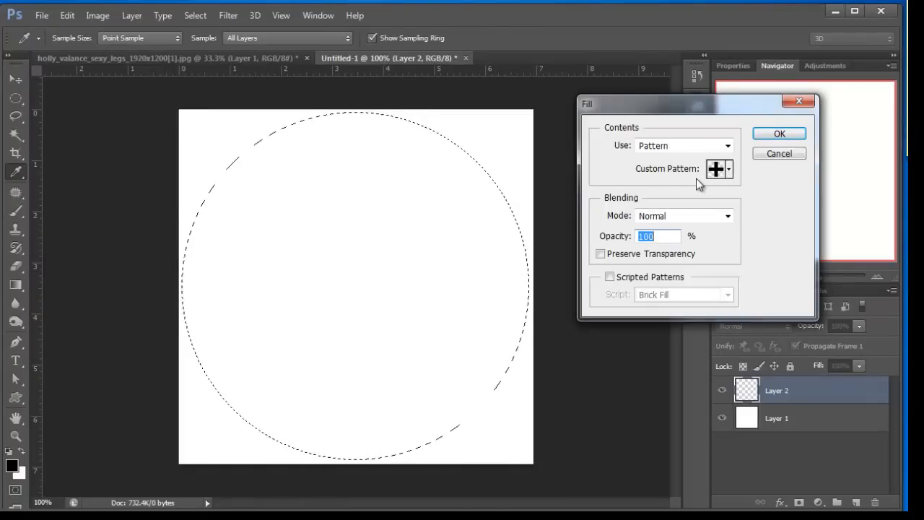
pyautogui.click(778, 135)
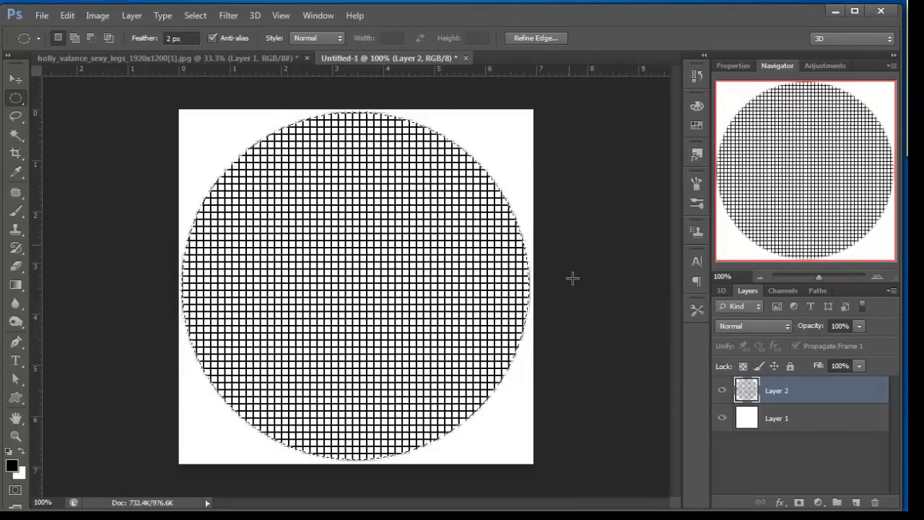
pyautogui.click(593, 239)
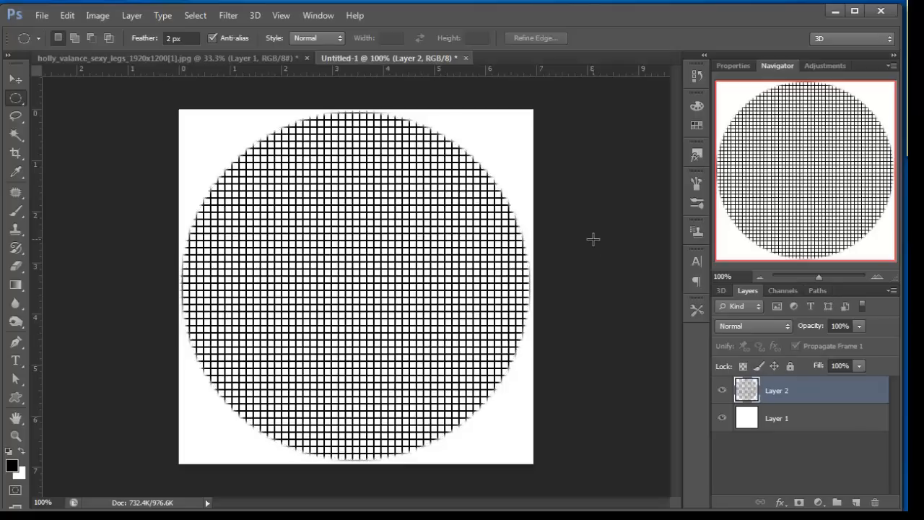
# Duplicate the patterned Layer 2 and rename the copy "top".
pyautogui.hotkey('ctrl', 'j')
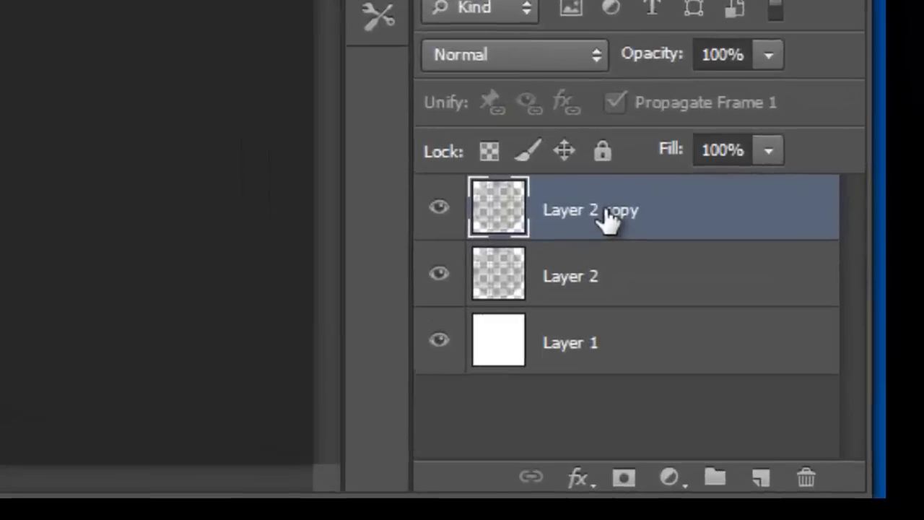
pyautogui.doubleClick(605, 210)
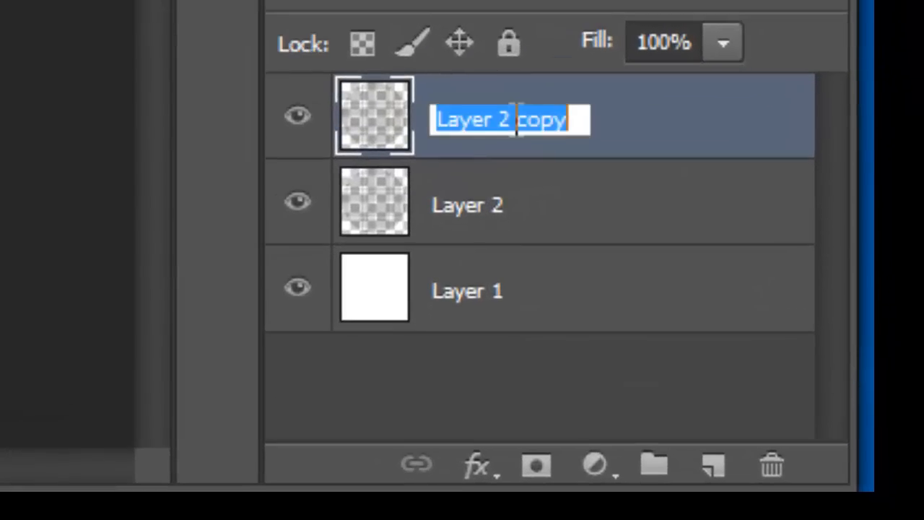
pyautogui.write('top')
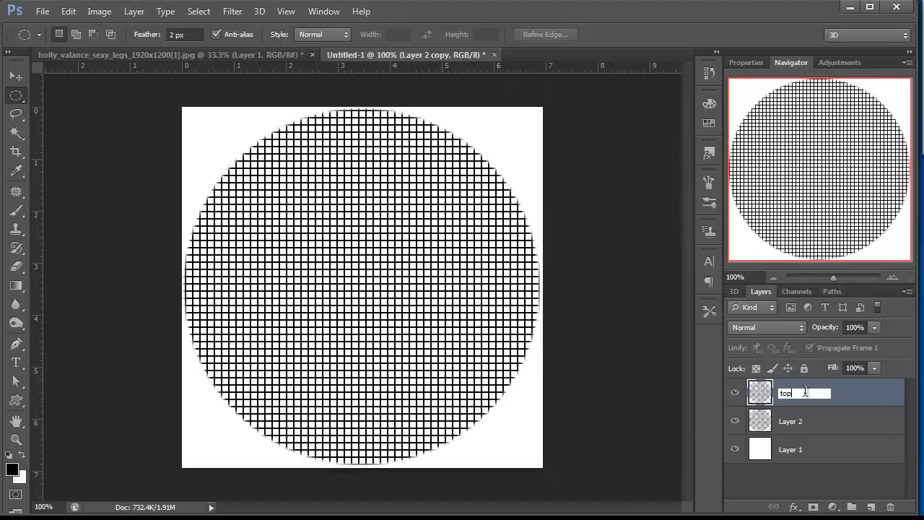
pyautogui.press('Return')
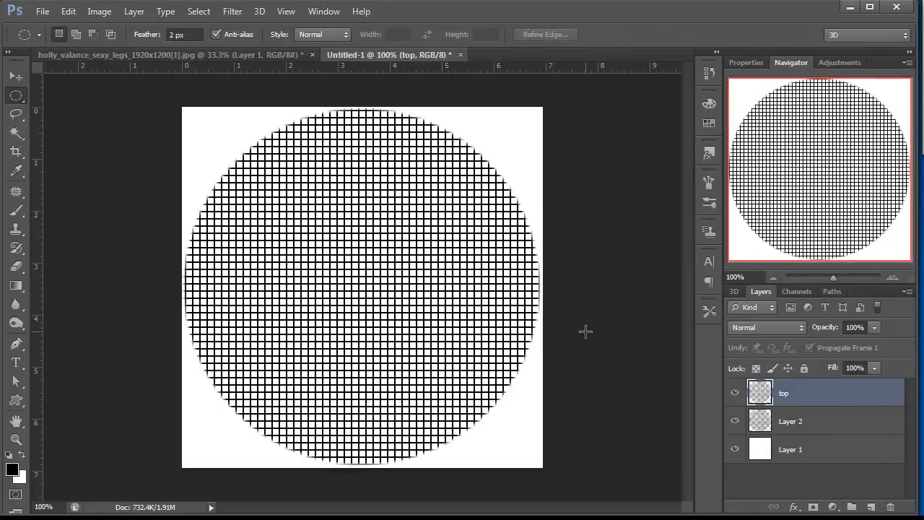
# Apply the Spherize distortion to the "top" layer with an amount of 100% in Normal mode.
pyautogui.click(232, 10)
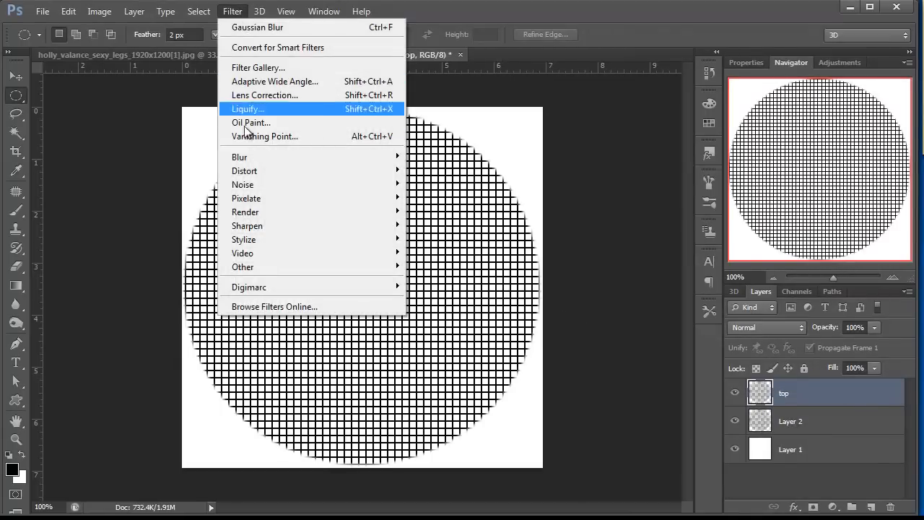
pyautogui.moveTo(256, 171)
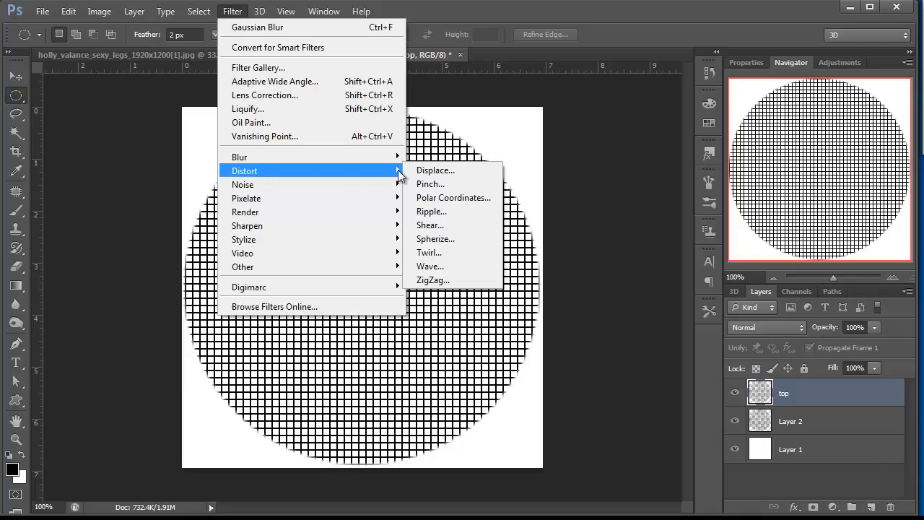
pyautogui.click(450, 238)
pyautogui.moveTo(590, 283); pyautogui.dragTo(785, 287)
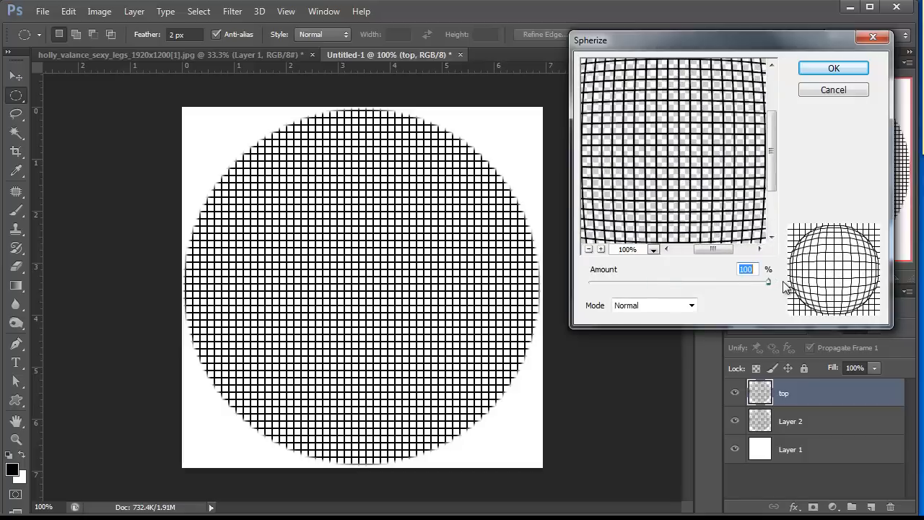
pyautogui.click(832, 69)
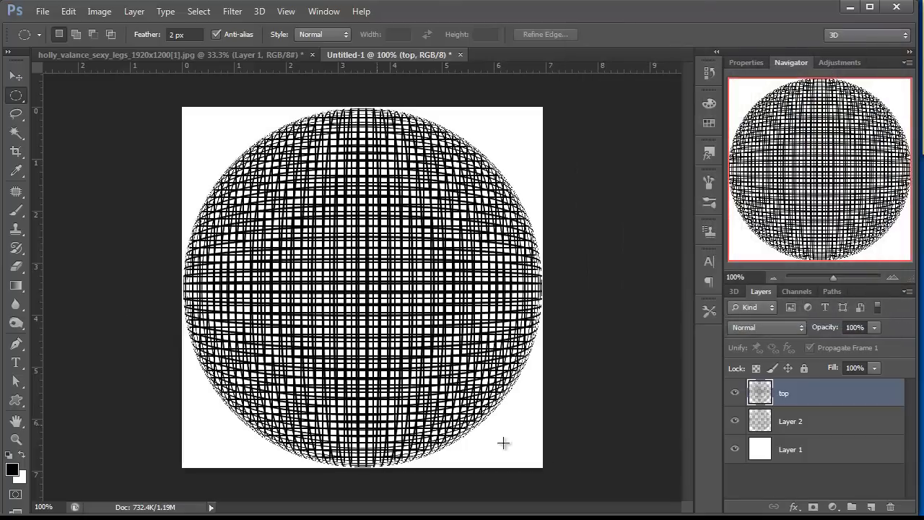
# Apply the Spherize distortion to Layer 2 with the amount at its negative extreme in Normal mode.
pyautogui.click(793, 425)
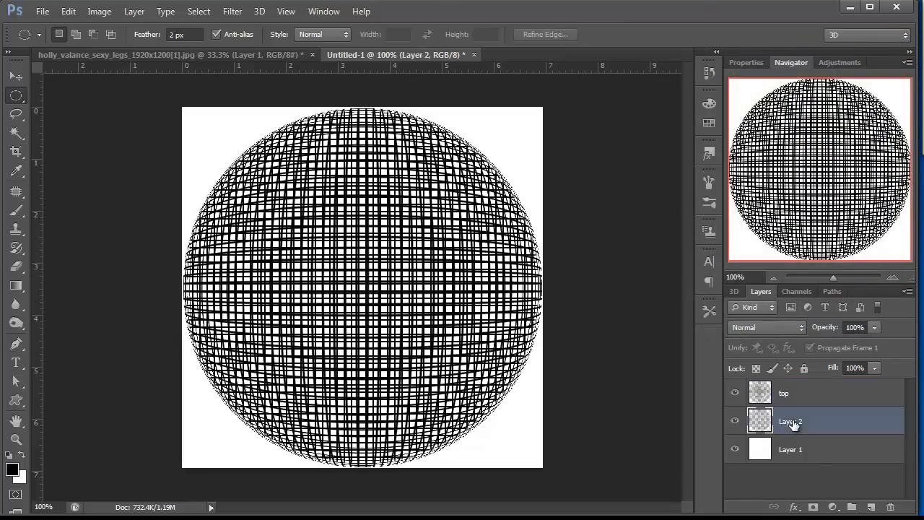
pyautogui.click(238, 13)
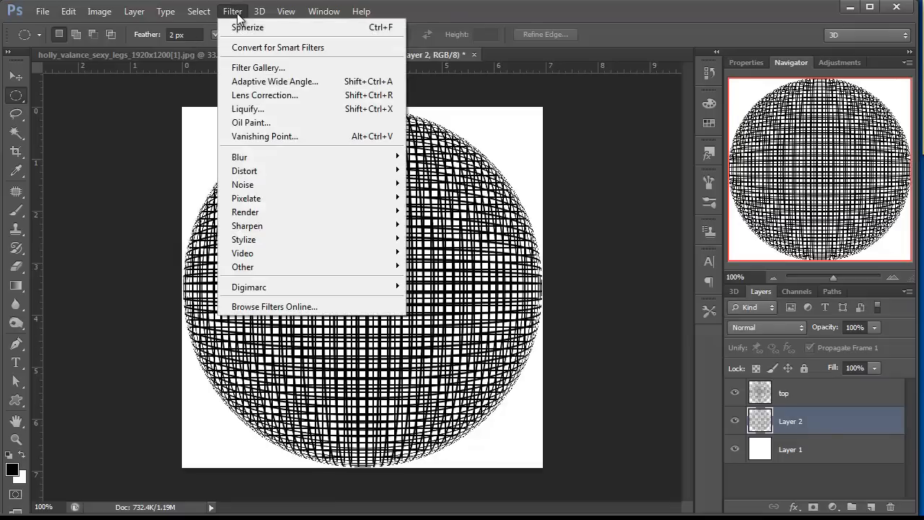
pyautogui.moveTo(263, 170)
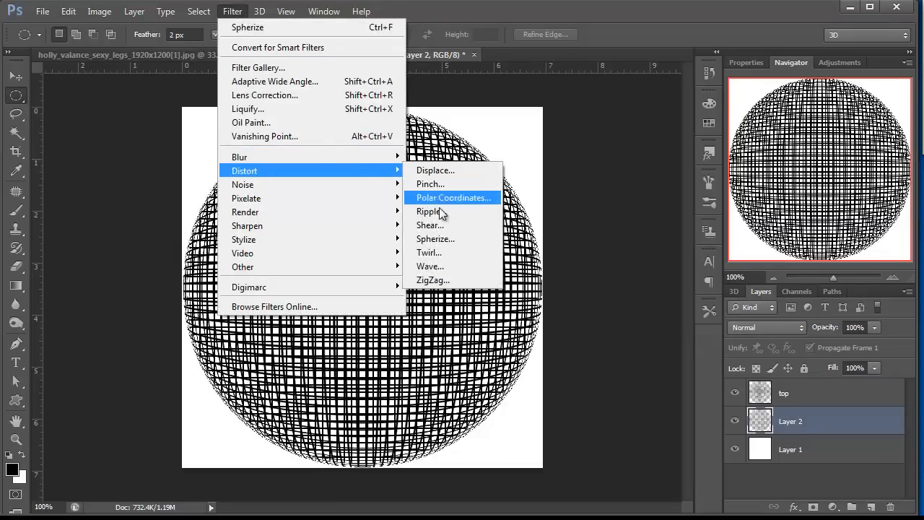
pyautogui.click(436, 239)
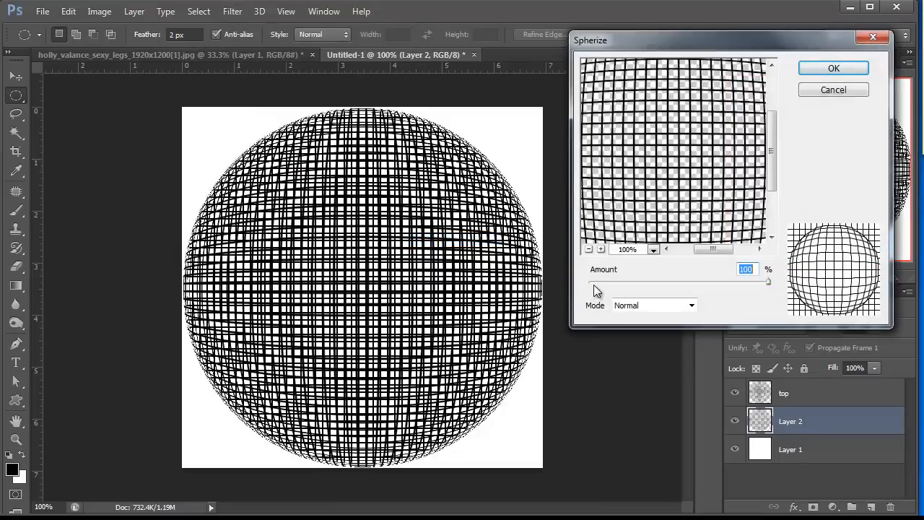
pyautogui.click(590, 280)
pyautogui.click(832, 68)
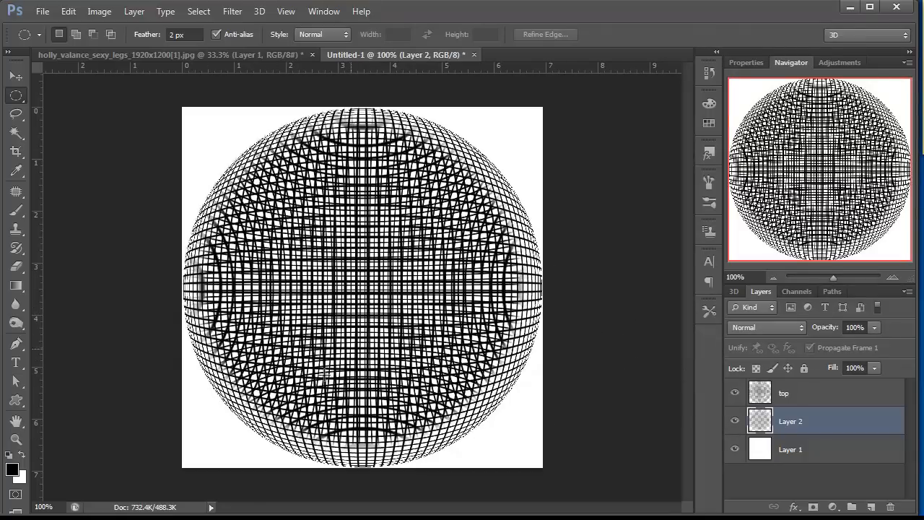
# Make the white Layer 1 active and set the foreground colour to light blue #8edefb.
pyautogui.click(793, 453)
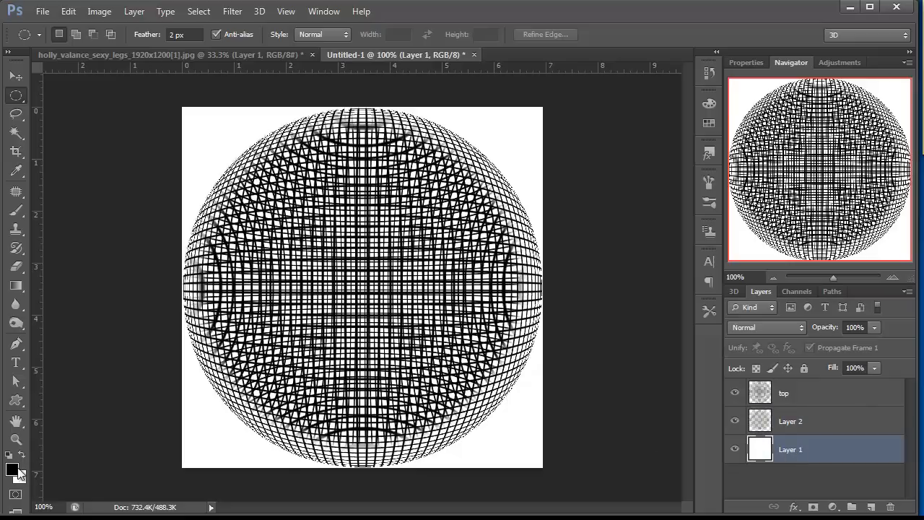
pyautogui.click(14, 470)
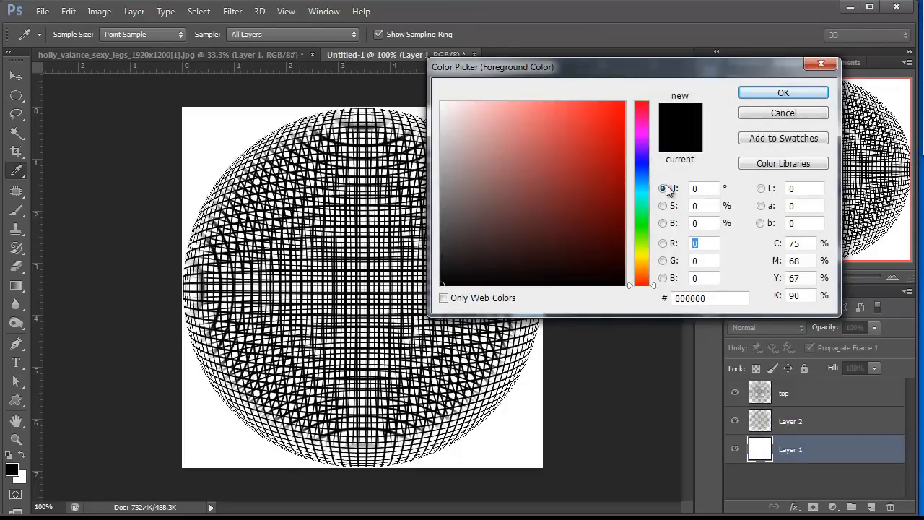
pyautogui.moveTo(712, 300); pyautogui.dragTo(639, 300)
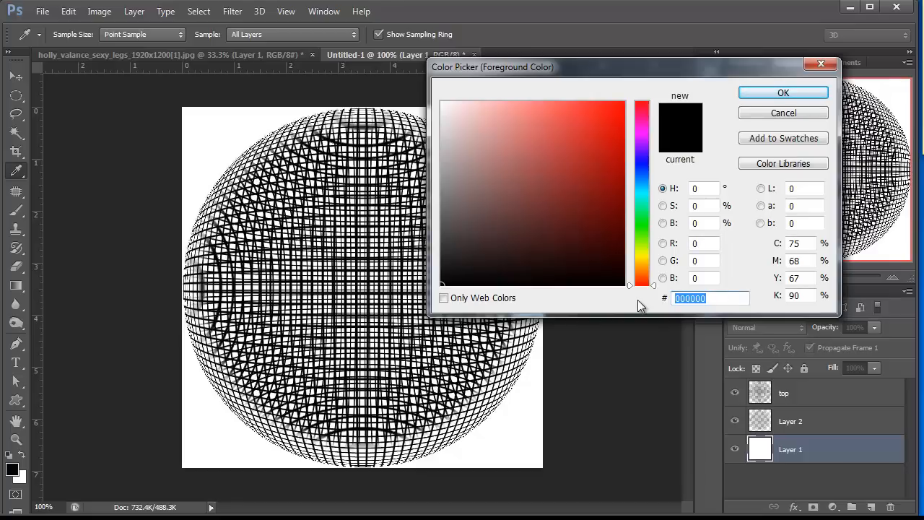
pyautogui.write('8')
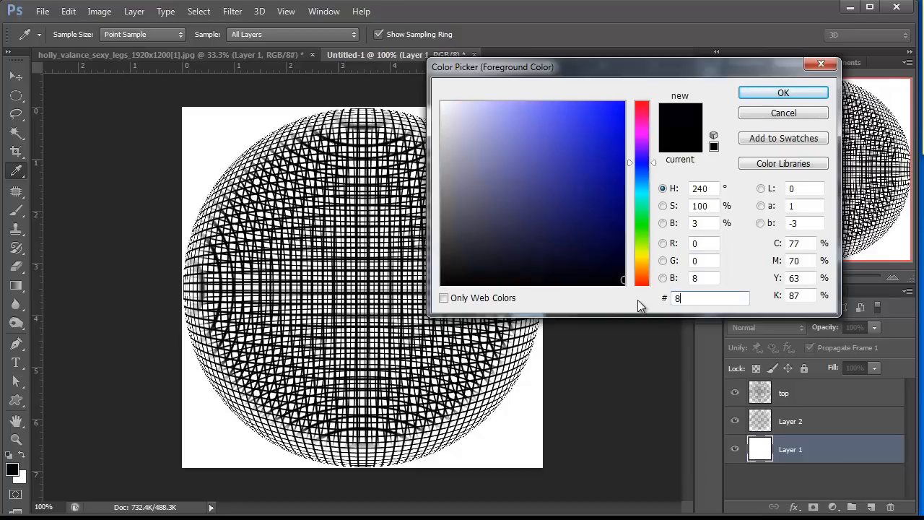
pyautogui.write('edefb')
pyautogui.click(755, 95)
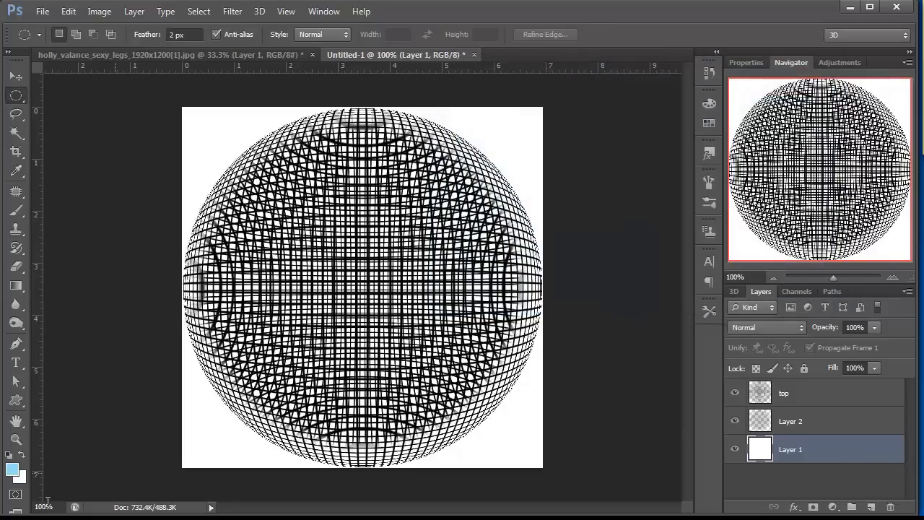
# Set the background colour to dark blue #0e7fa4.
pyautogui.click(18, 476)
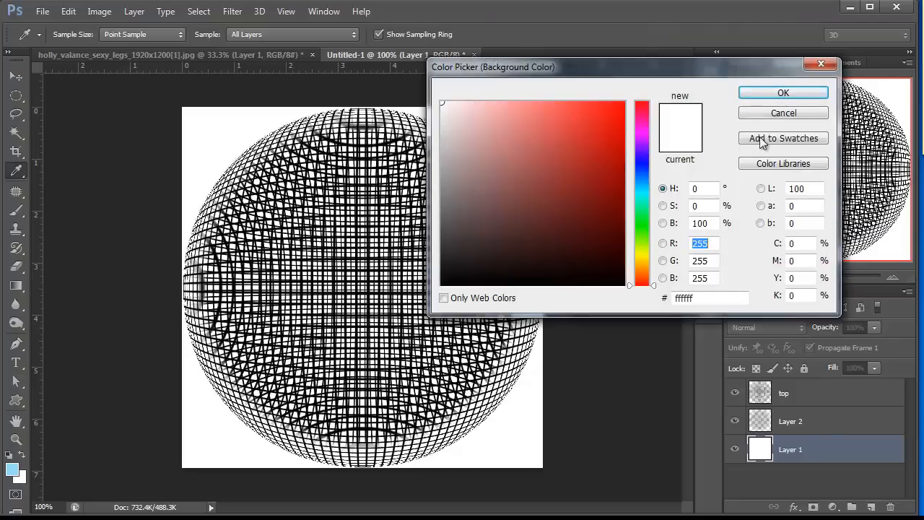
pyautogui.click(711, 300)
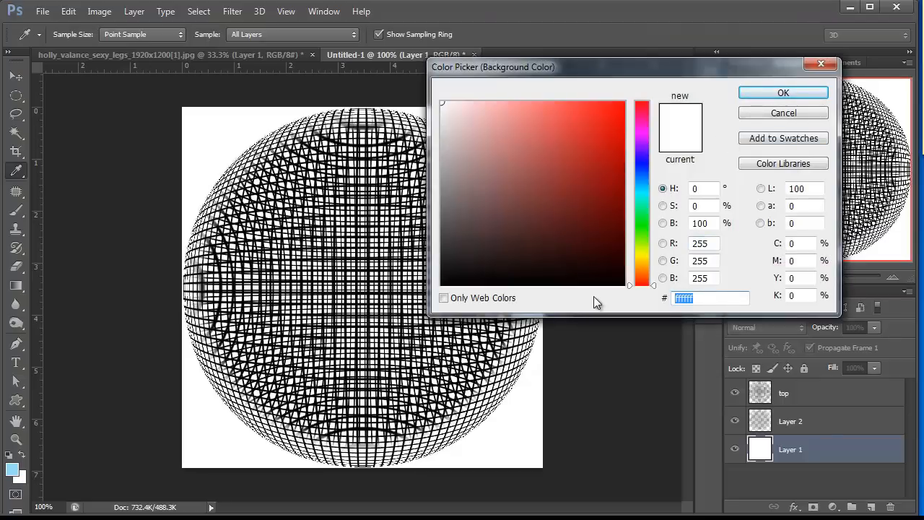
pyautogui.write('0e7fa4')
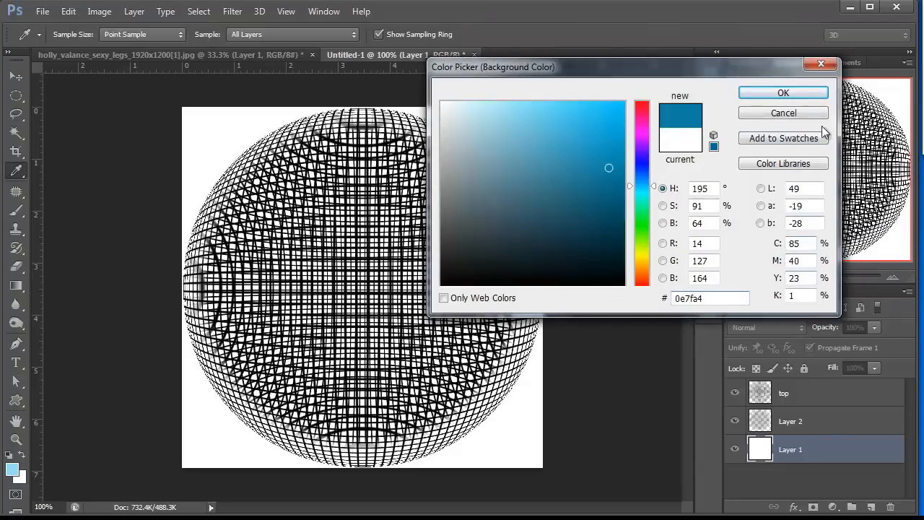
pyautogui.click(797, 92)
# Fill Layer 1 with a linear foreground-to-background gradient from the canvas's lower-left corner to its upper-right corner.
pyautogui.press('m')
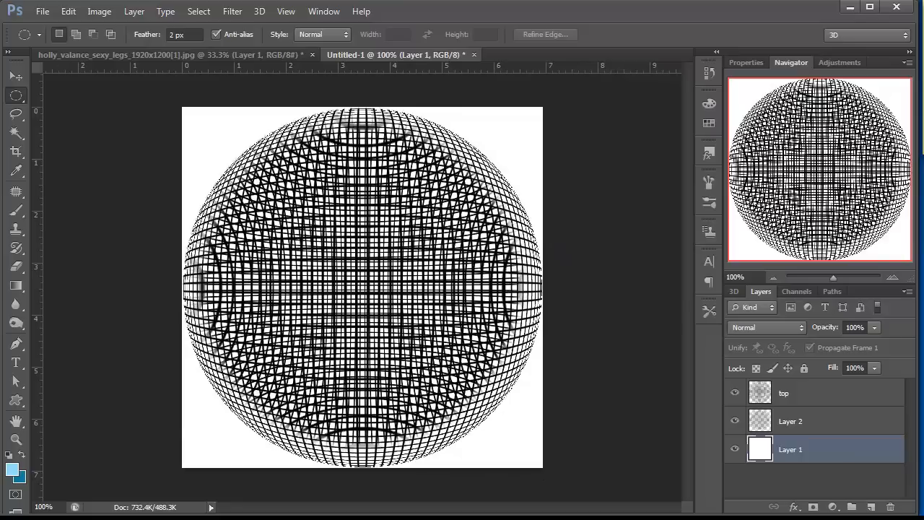
pyautogui.press('g')
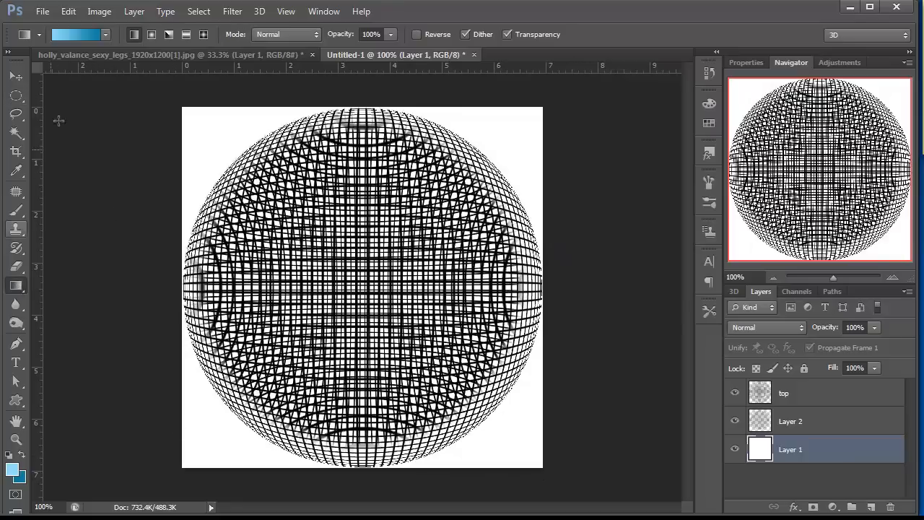
pyautogui.click(105, 34)
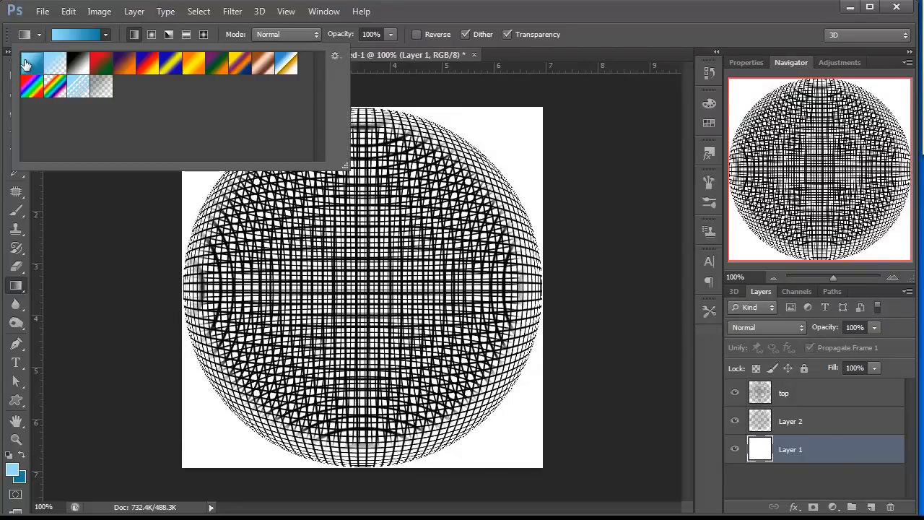
pyautogui.click(473, 8)
pyautogui.moveTo(175, 474); pyautogui.dragTo(542, 107)
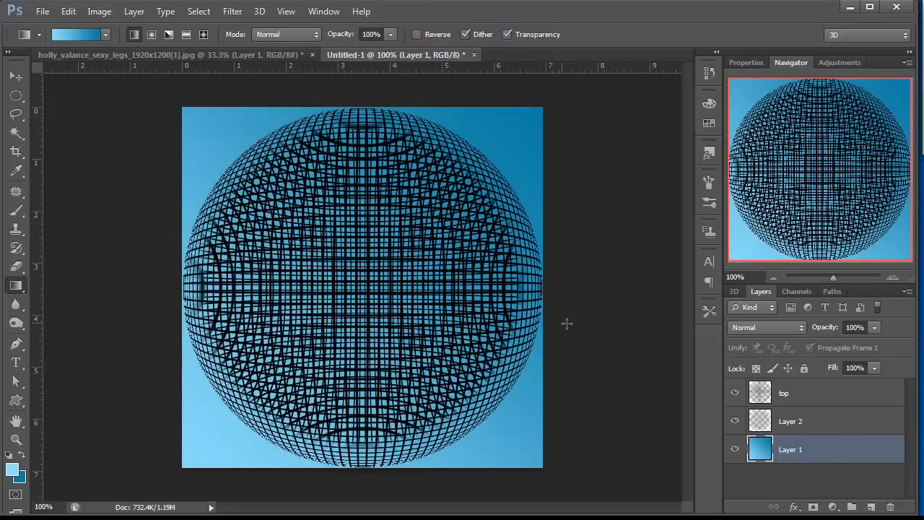
# Copy the selected cut-out figure from the photo document into the Untitled-1 document, above Layer 1.
pyautogui.click(247, 53)
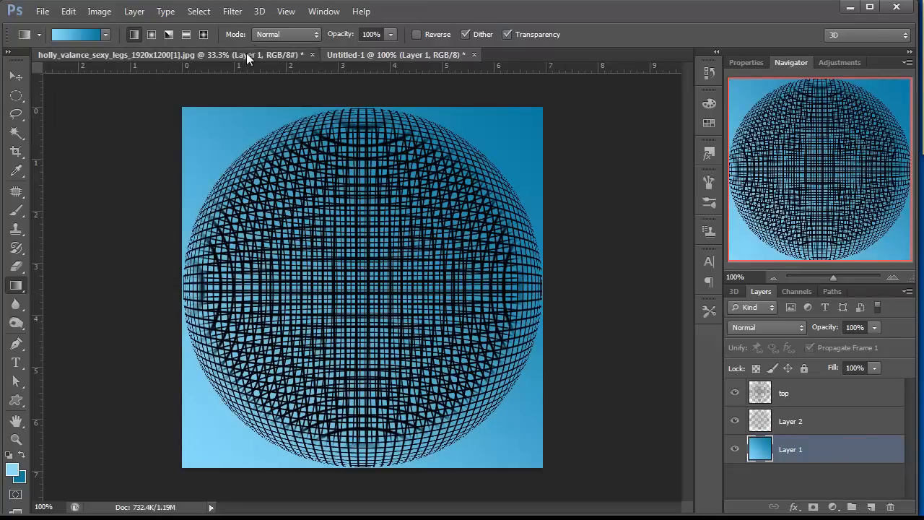
pyautogui.click(15, 76)
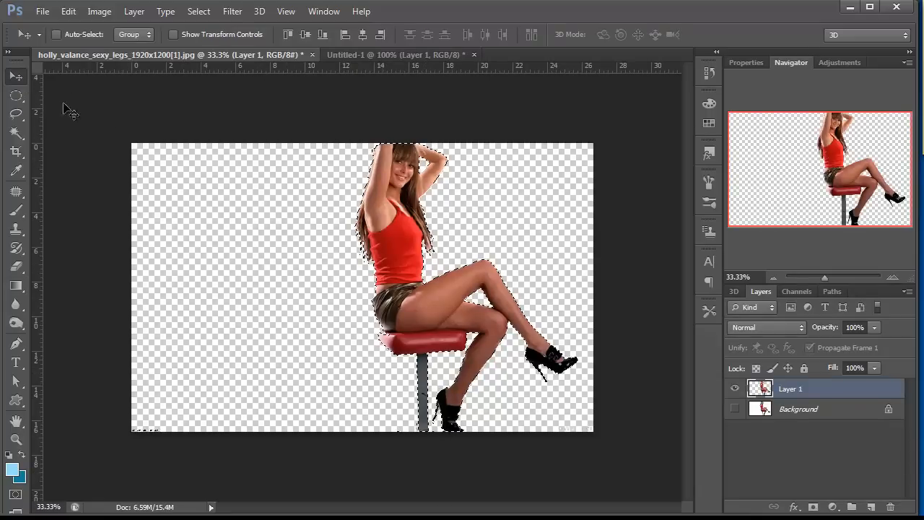
pyautogui.moveTo(389, 237); pyautogui.dragTo(363, 260)
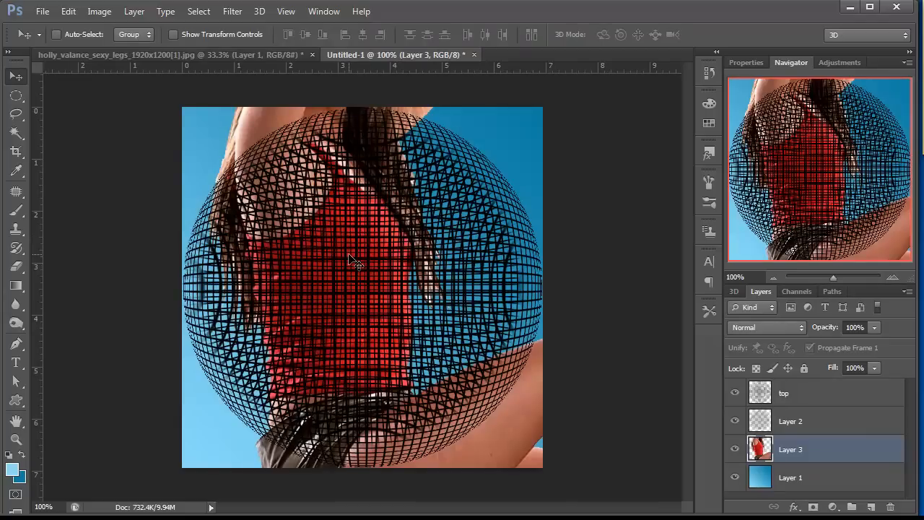
# Shrink the figure on Layer 3 to about 27% and move it over the mesh sphere.
pyautogui.hotkey('ctrl', 't')
pyautogui.moveTo(243, 151); pyautogui.dragTo(454, 293)
pyautogui.moveTo(274, 192); pyautogui.dragTo(399, 185)
pyautogui.moveTo(201, 163); pyautogui.dragTo(240, 148)
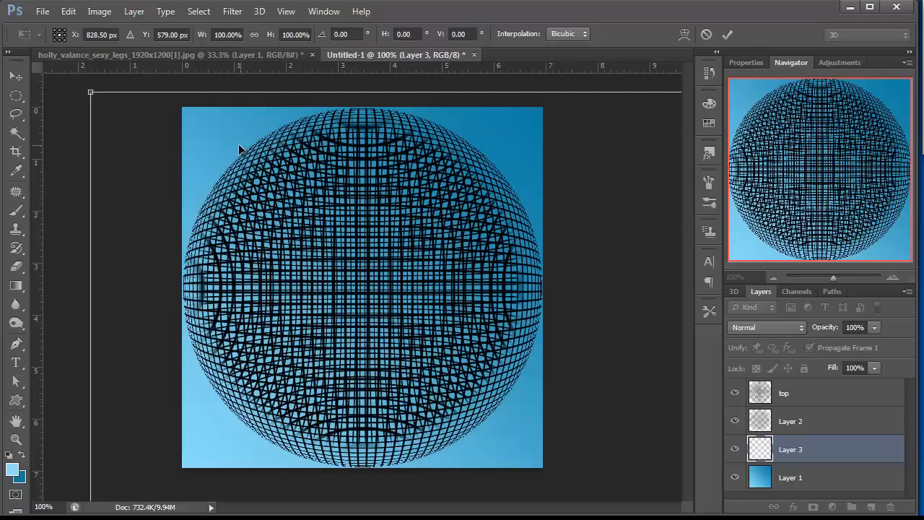
pyautogui.moveTo(90, 91); pyautogui.dragTo(550, 487)
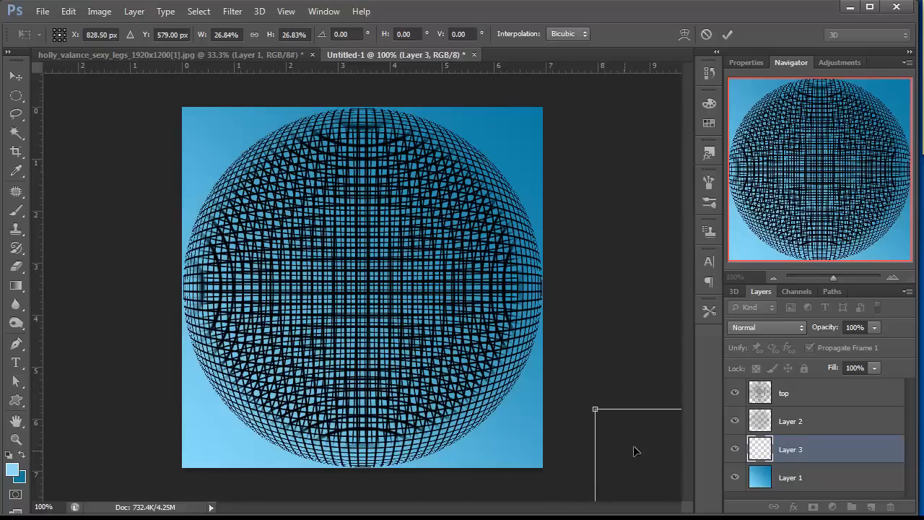
pyautogui.moveTo(635, 452); pyautogui.dragTo(157, 268)
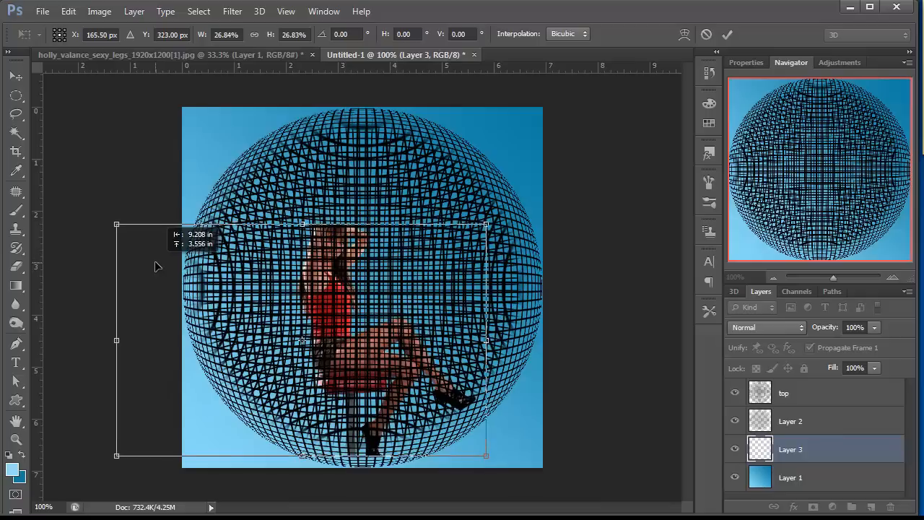
# Enlarge the figure to nearly fill the sphere, and place its layer between "top" and Layer 2.
pyautogui.moveTo(118, 231); pyautogui.dragTo(32, 89)
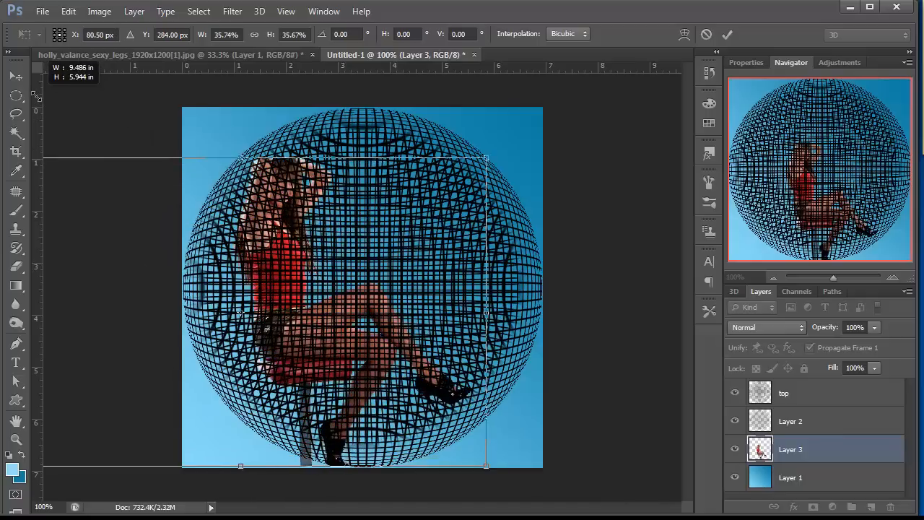
pyautogui.moveTo(278, 278); pyautogui.dragTo(312, 260)
pyautogui.press('Return')
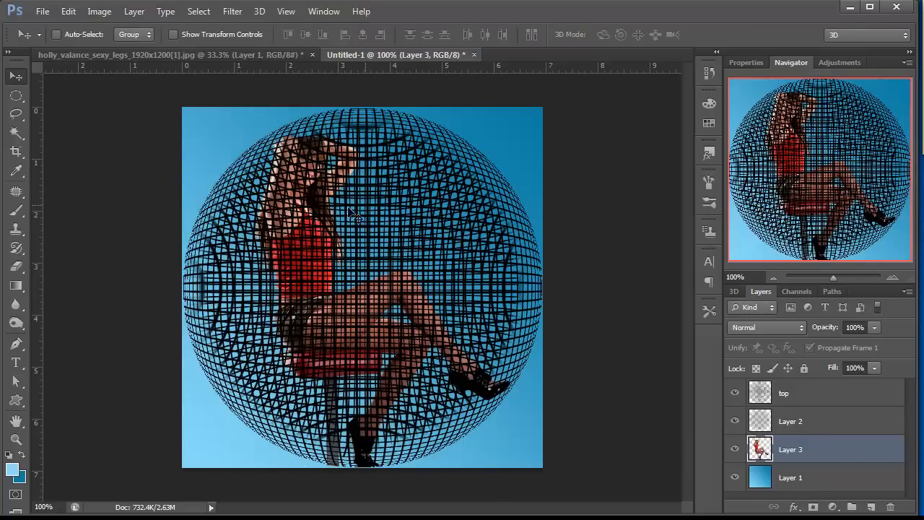
pyautogui.moveTo(801, 454); pyautogui.dragTo(809, 423)
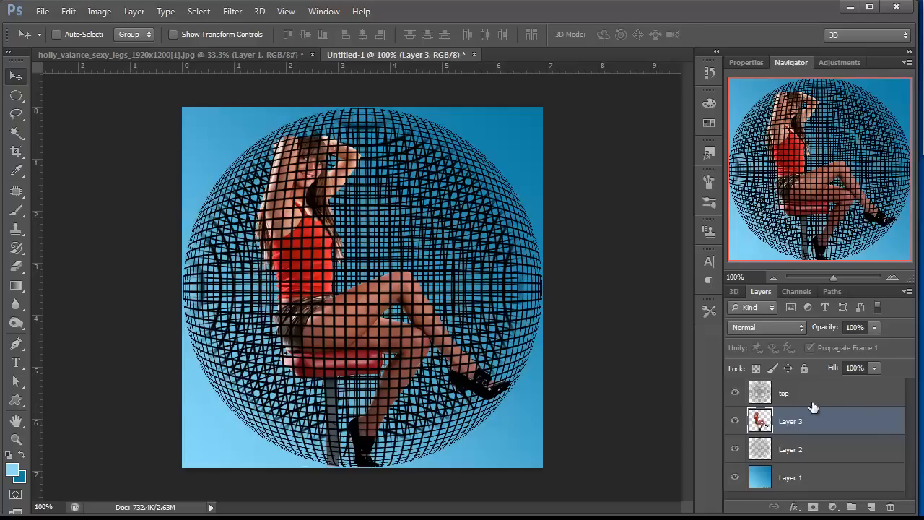
# Add a smooth Inner Bevel to the "top" layer with a depth of 1000% and a size of 2 px.
pyautogui.click(832, 394)
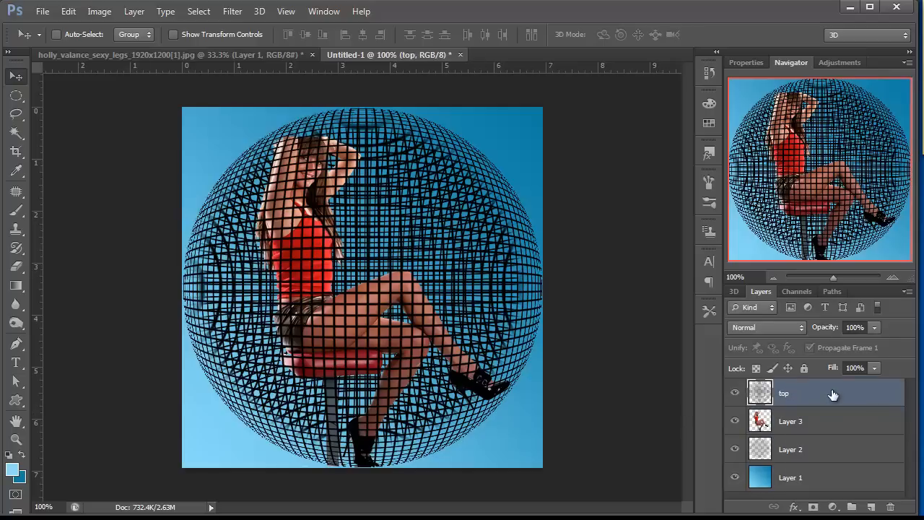
pyautogui.click(794, 507)
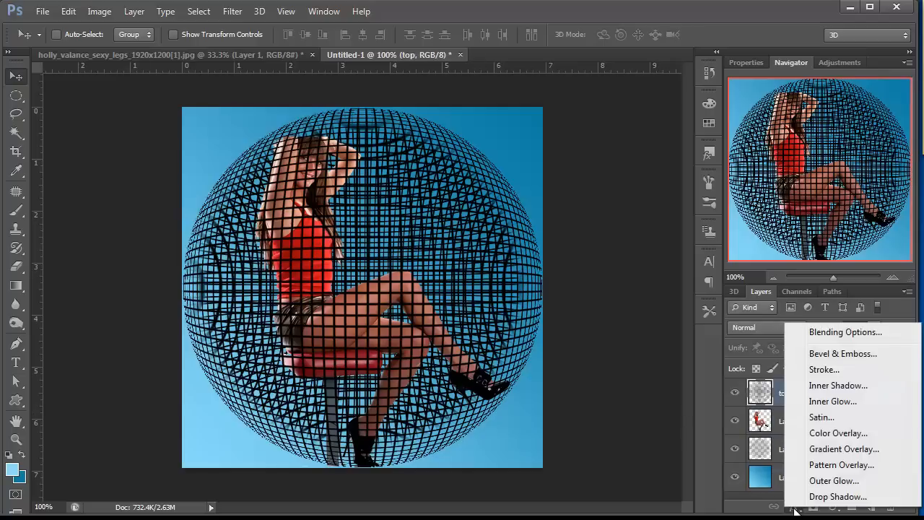
pyautogui.click(823, 354)
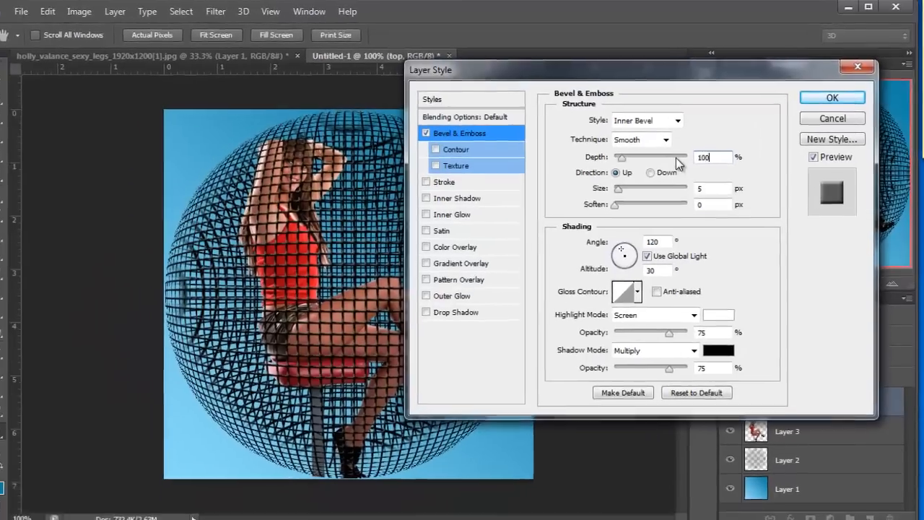
pyautogui.write('1000')
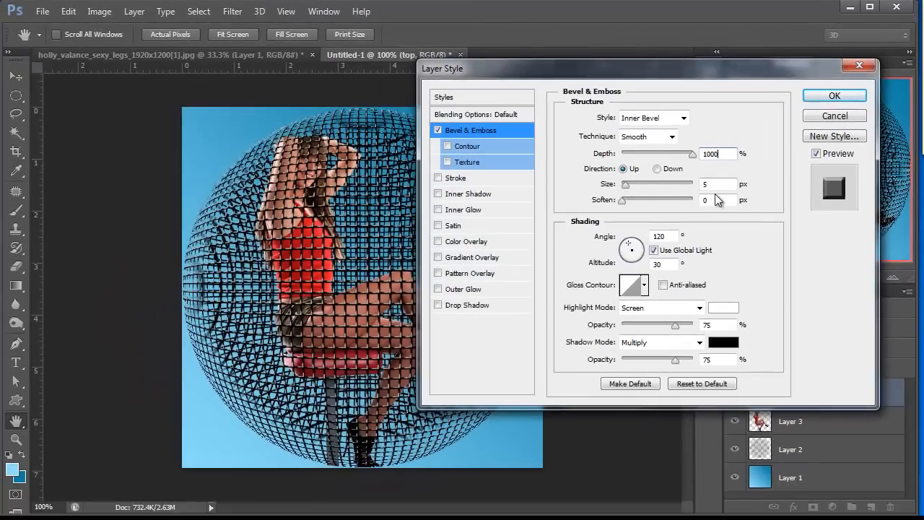
pyautogui.write('2')
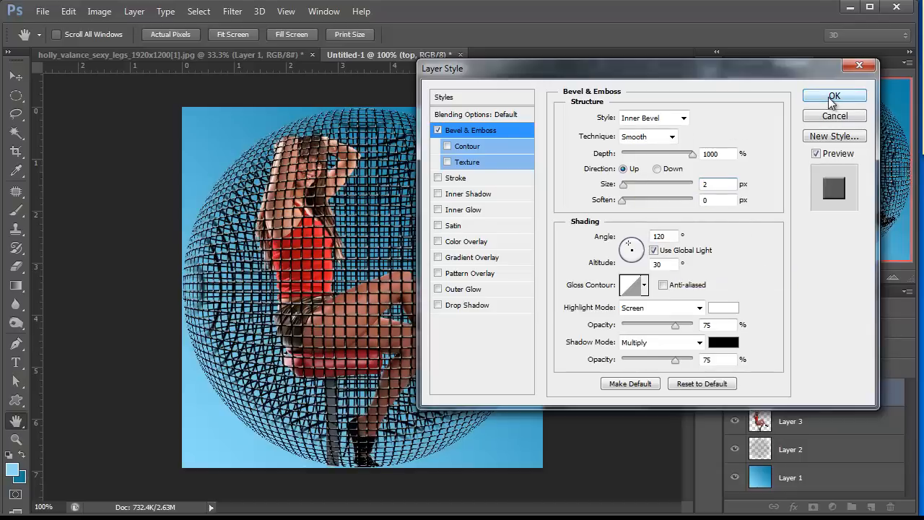
# Add a black-to-white linear Gradient Overlay to the "top" layer with its scale set to 30%.
pyautogui.click(460, 259)
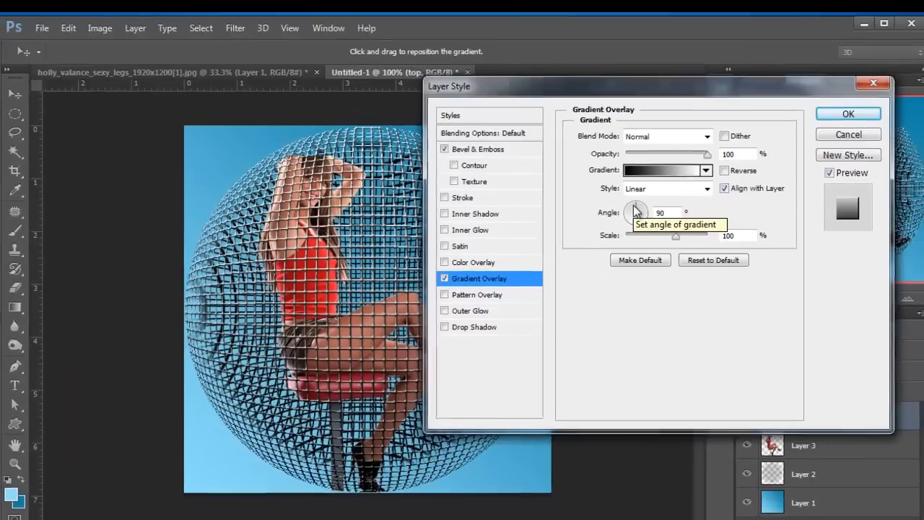
pyautogui.click(719, 236)
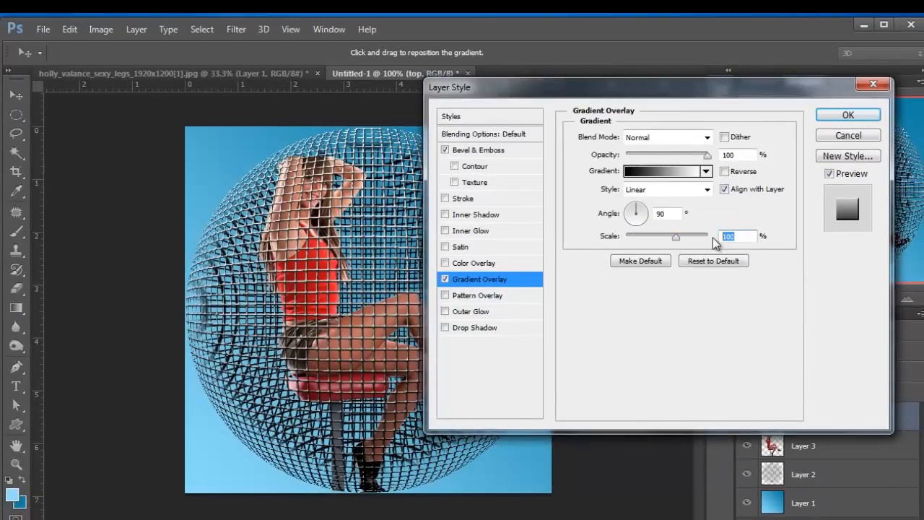
pyautogui.write('30')
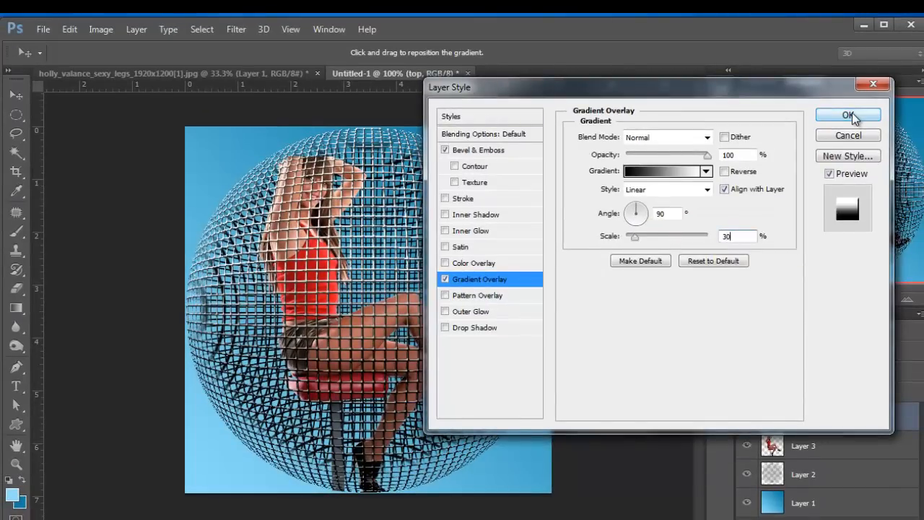
pyautogui.click(849, 115)
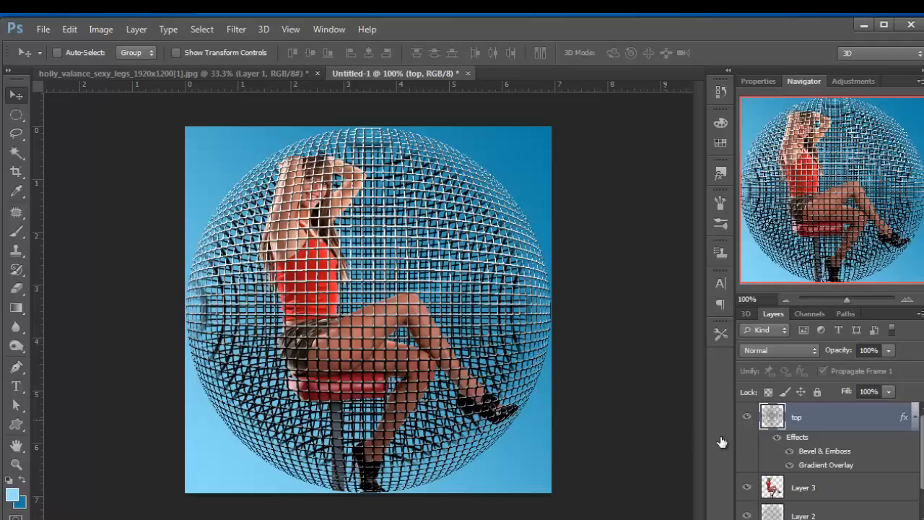
# Set the angle of the "top" layer's Gradient Overlay to 153°.
pyautogui.doubleClick(822, 466)
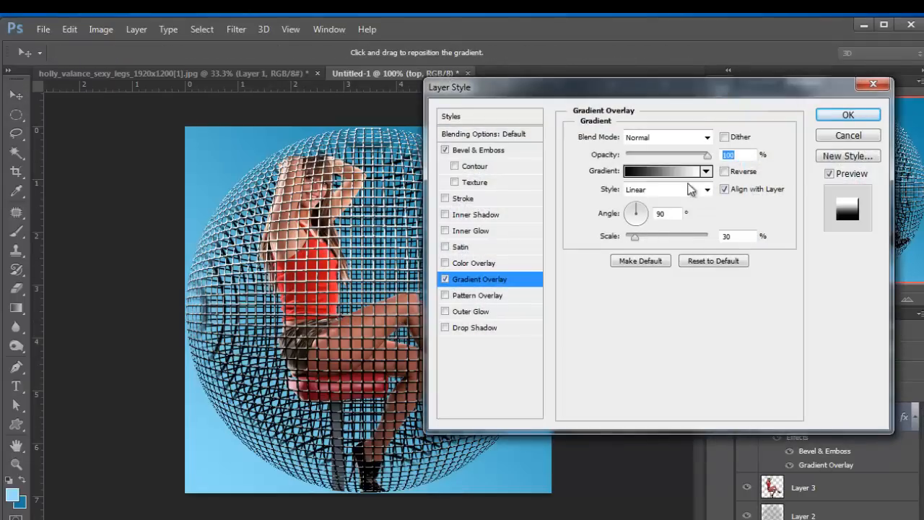
pyautogui.moveTo(709, 93); pyautogui.dragTo(744, 96)
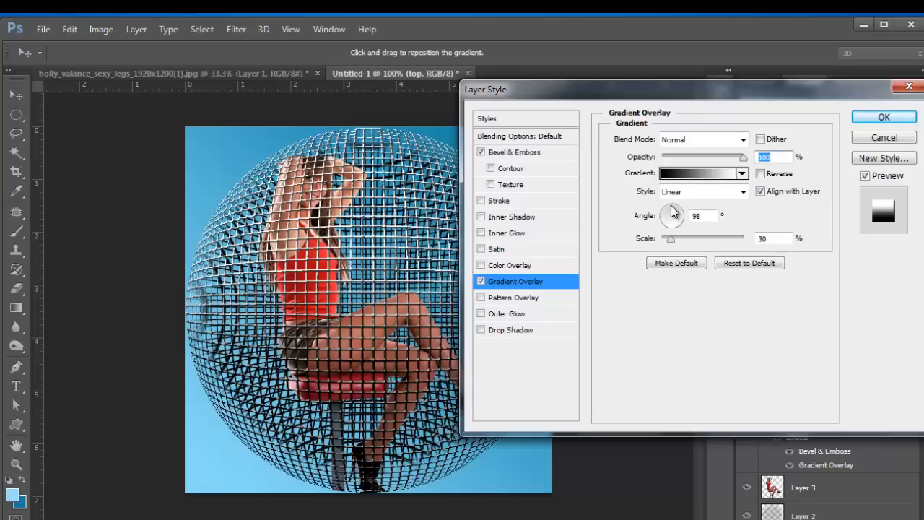
pyautogui.moveTo(672, 211); pyautogui.dragTo(664, 215)
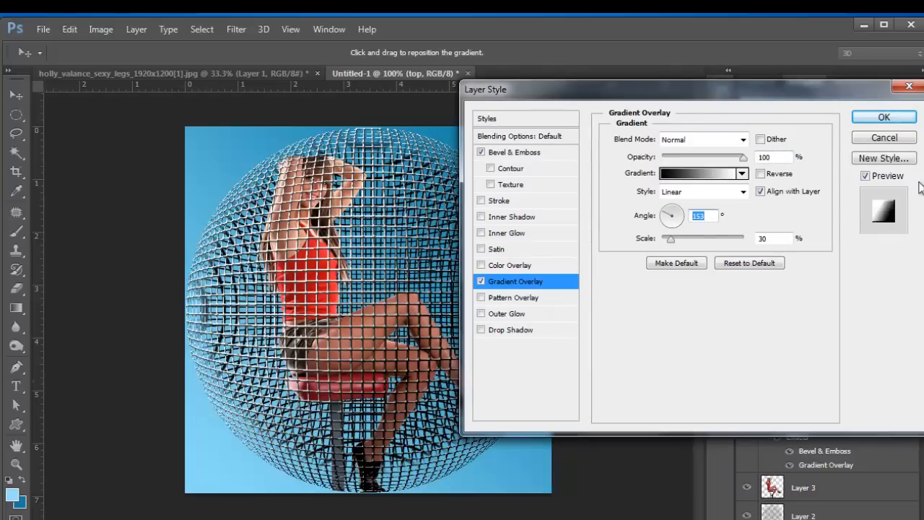
pyautogui.click(883, 117)
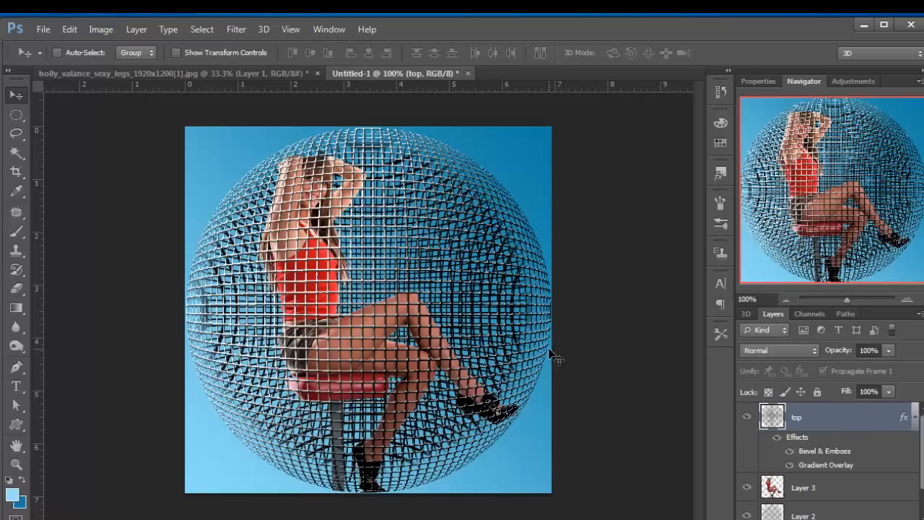
# Copy the Bevel & Emboss and Gradient Overlay effects from the "top" layer to Layer 2.
pyautogui.moveTo(922, 447)
pyautogui.mouseDown()
pyautogui.moveTo(922, 460)
pyautogui.moveTo(922, 447)
pyautogui.mouseUp()
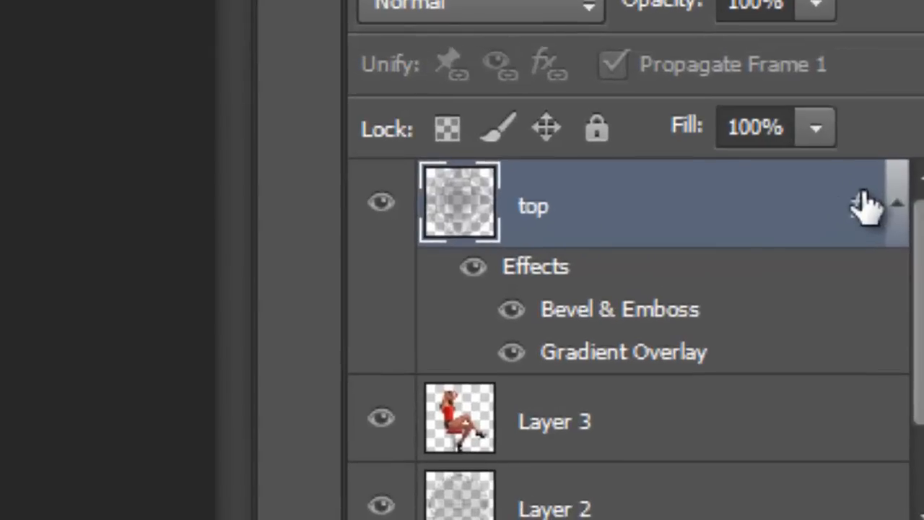
pyautogui.moveTo(865, 206); pyautogui.dragTo(863, 511)
pyautogui.press('alt')
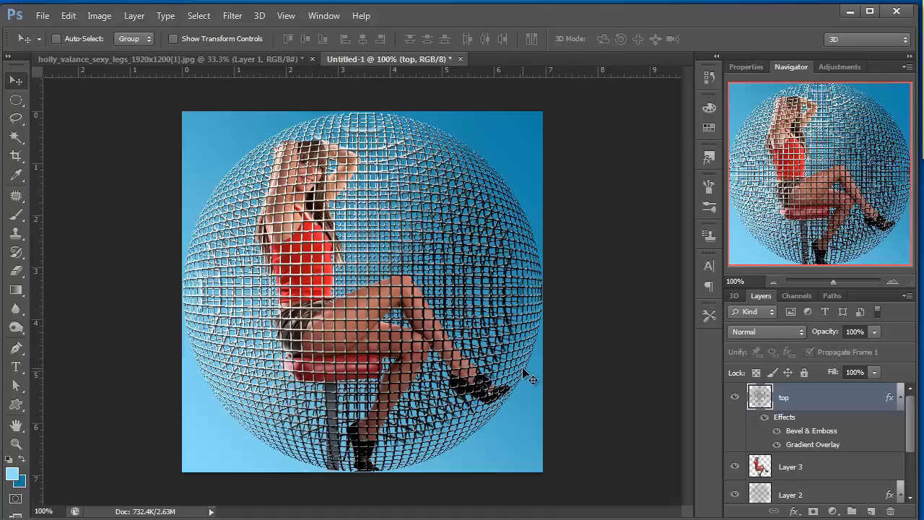
# Apply the foreground-to-background gradient to Layer 1 in Difference mode, diagonally from the lower-left corner toward the upper-right.
pyautogui.moveTo(914, 424); pyautogui.dragTo(914, 482)
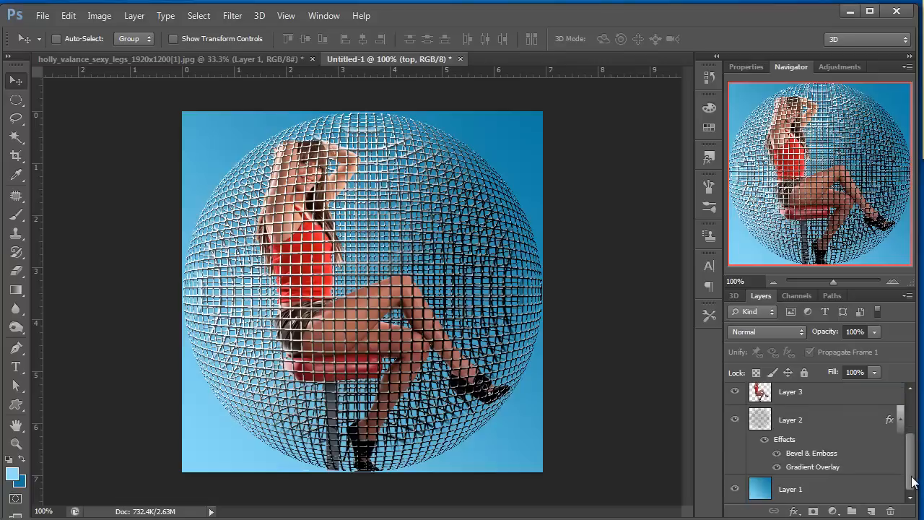
pyautogui.click(818, 495)
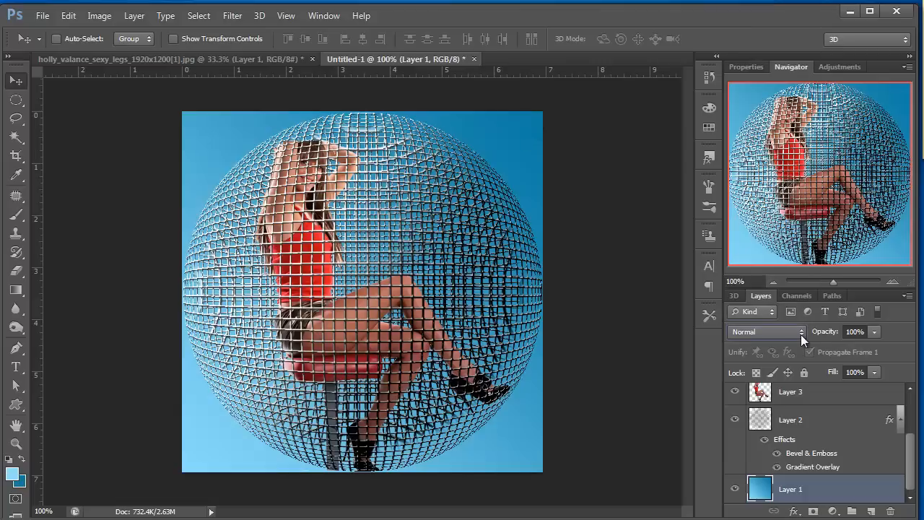
pyautogui.click(18, 289)
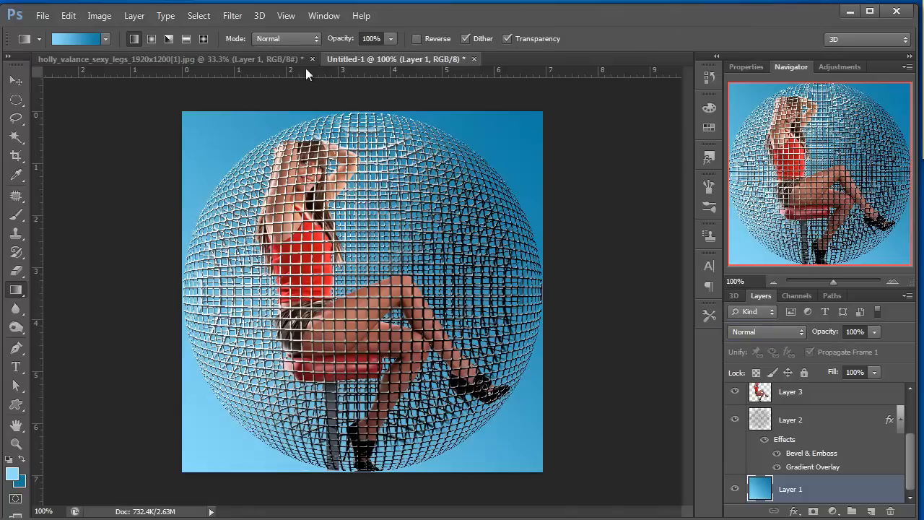
pyautogui.click(317, 40)
pyautogui.click(278, 329)
pyautogui.moveTo(171, 475); pyautogui.dragTo(517, 132)
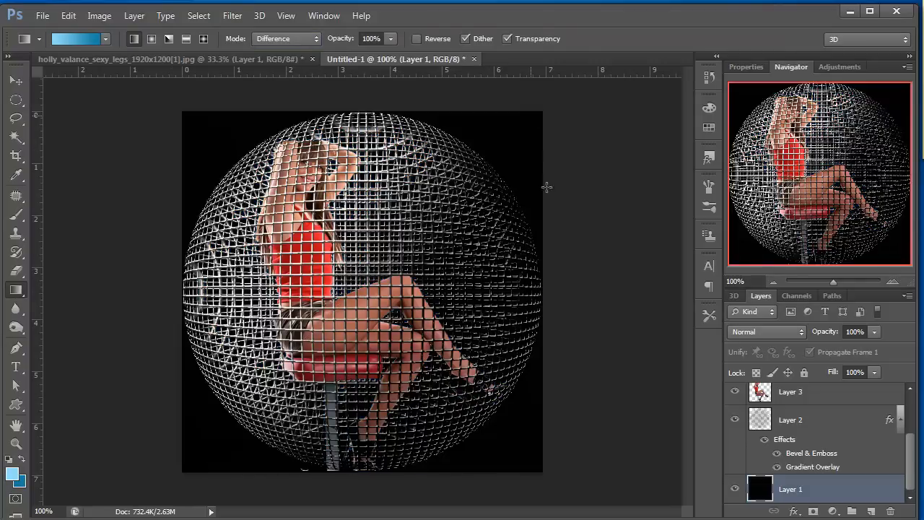
# Build up a multicoloured background on Layer 1 with repeated linear gradients in Difference mode, alternating horizontal and diagonal directions.
pyautogui.moveTo(370, 260); pyautogui.dragTo(573, 259)
pyautogui.moveTo(313, 262); pyautogui.dragTo(289, 264)
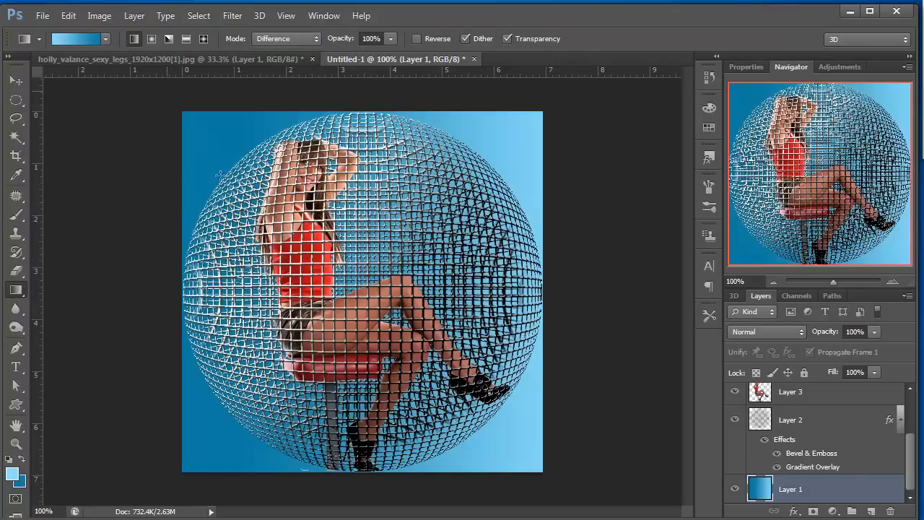
pyautogui.moveTo(171, 93); pyautogui.dragTo(371, 296)
pyautogui.moveTo(475, 471); pyautogui.dragTo(253, 216)
pyautogui.moveTo(79, 231); pyautogui.dragTo(471, 397)
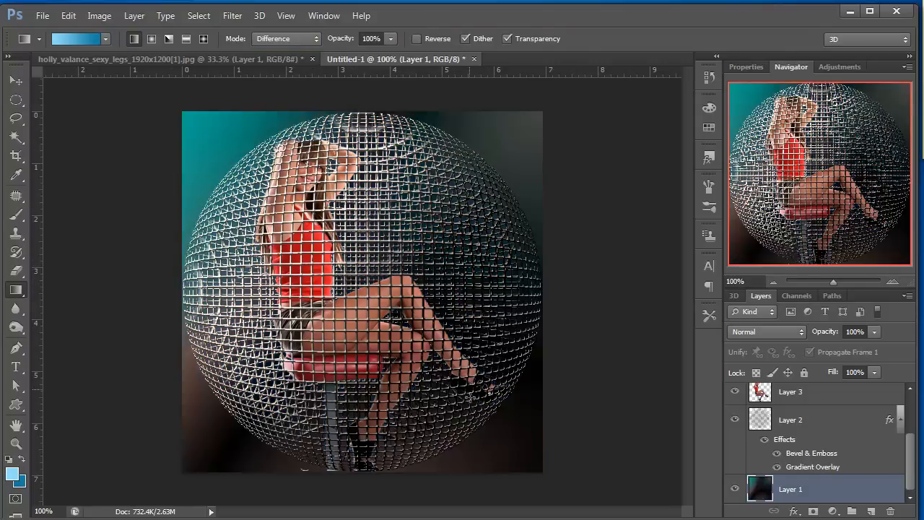
pyautogui.moveTo(459, 445); pyautogui.dragTo(268, 205)
pyautogui.moveTo(275, 87); pyautogui.dragTo(331, 334)
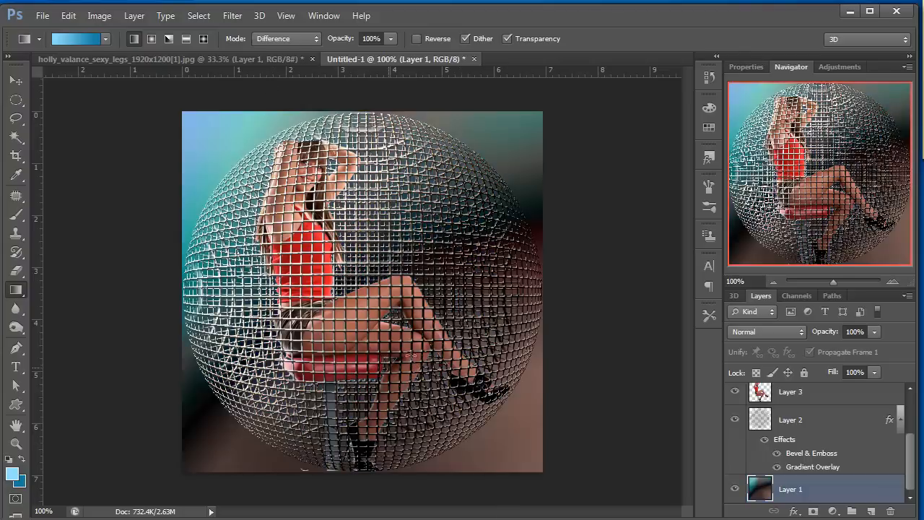
pyautogui.moveTo(586, 256); pyautogui.dragTo(109, 354)
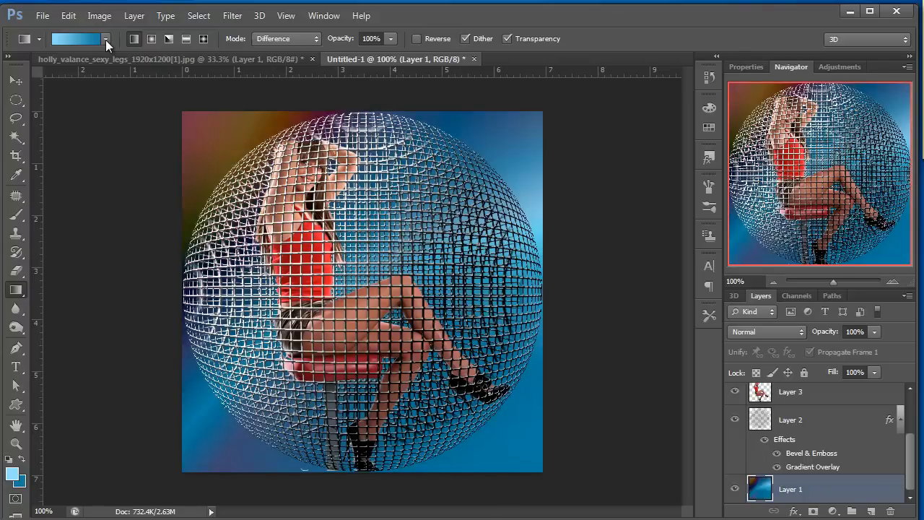
pyautogui.click(105, 39)
pyautogui.click(72, 38)
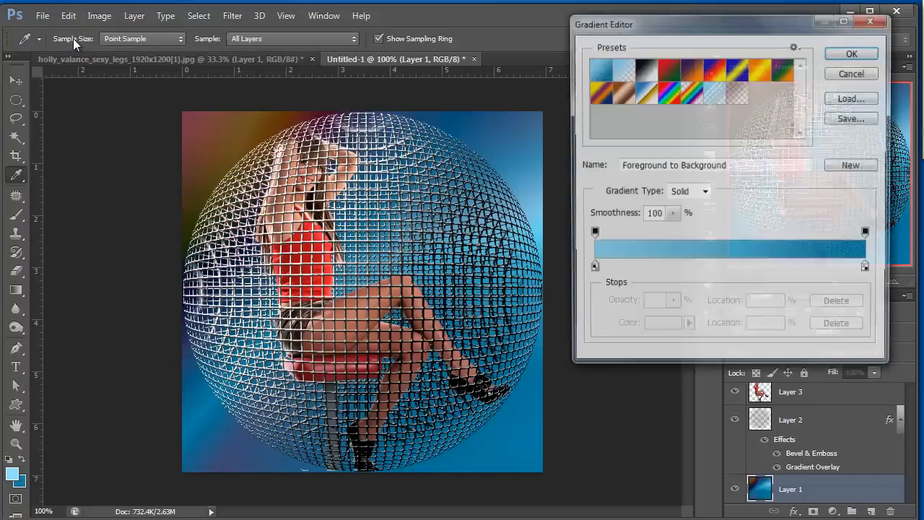
pyautogui.moveTo(746, 27); pyautogui.dragTo(684, 66)
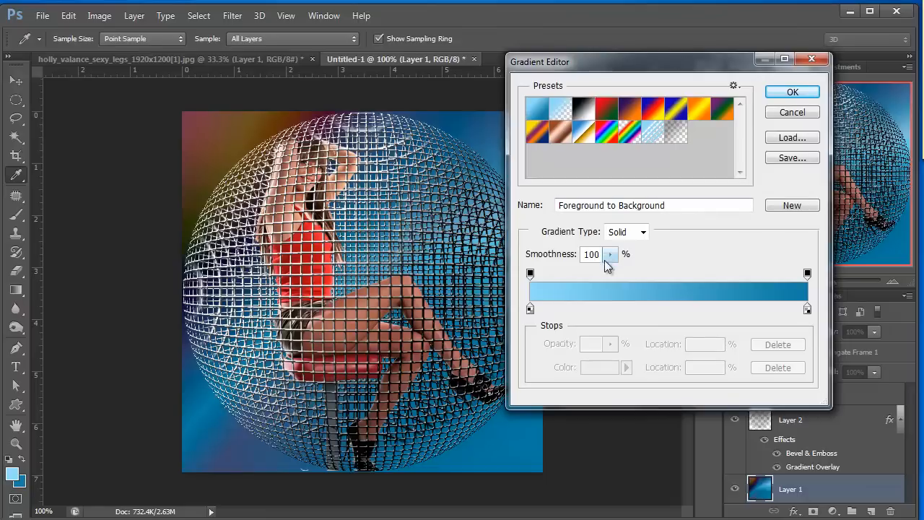
pyautogui.click(800, 110)
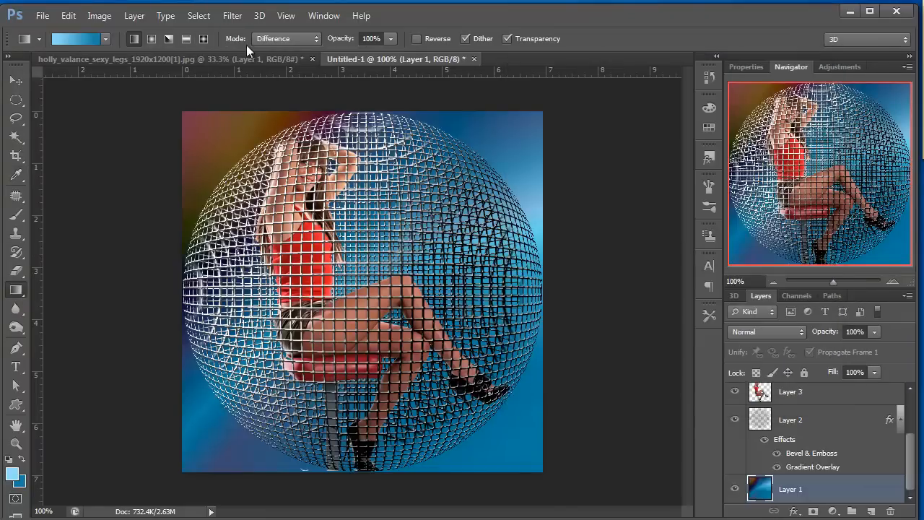
# Blend four more blue linear gradients across the Layer 1 background in Difference mode, reversing the diagonal direction each time.
pyautogui.moveTo(202, 257); pyautogui.dragTo(530, 304)
pyautogui.moveTo(611, 321); pyautogui.dragTo(159, 210)
pyautogui.moveTo(243, 153); pyautogui.dragTo(416, 424)
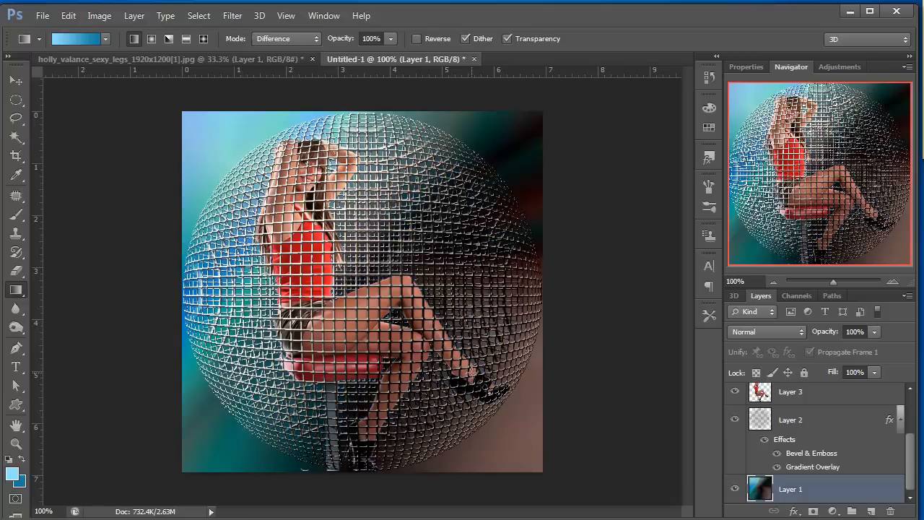
pyautogui.moveTo(472, 373); pyautogui.dragTo(76, 259)
# Set the gradient's mode to Normal and fill Layer 1 with a diagonal linear gradient, light blue on the right fading to darker blue on the left.
pyautogui.click(315, 39)
pyautogui.click(305, 54)
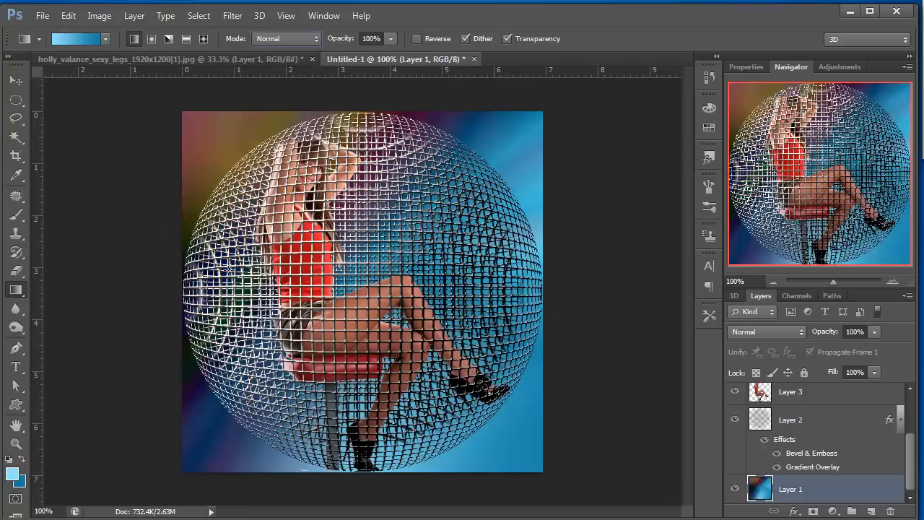
pyautogui.moveTo(145, 475); pyautogui.dragTo(557, 116)
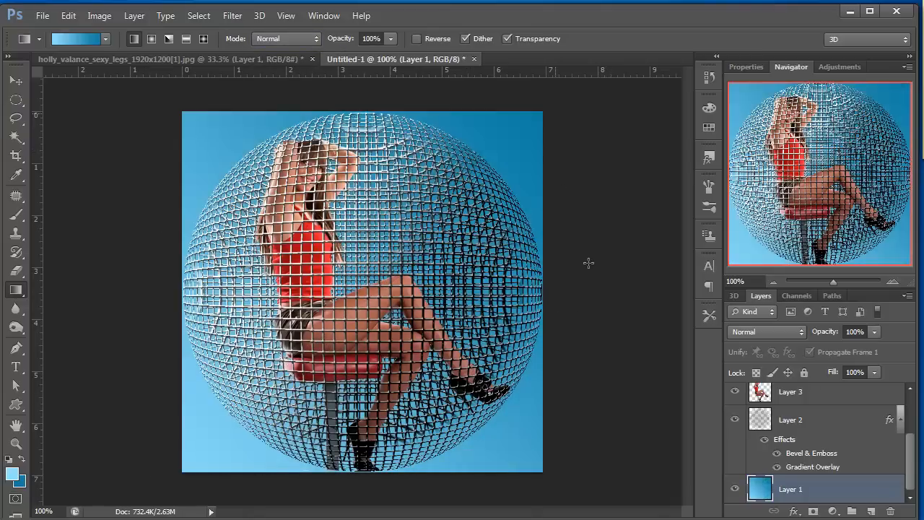
pyautogui.moveTo(588, 366); pyautogui.dragTo(281, 234)
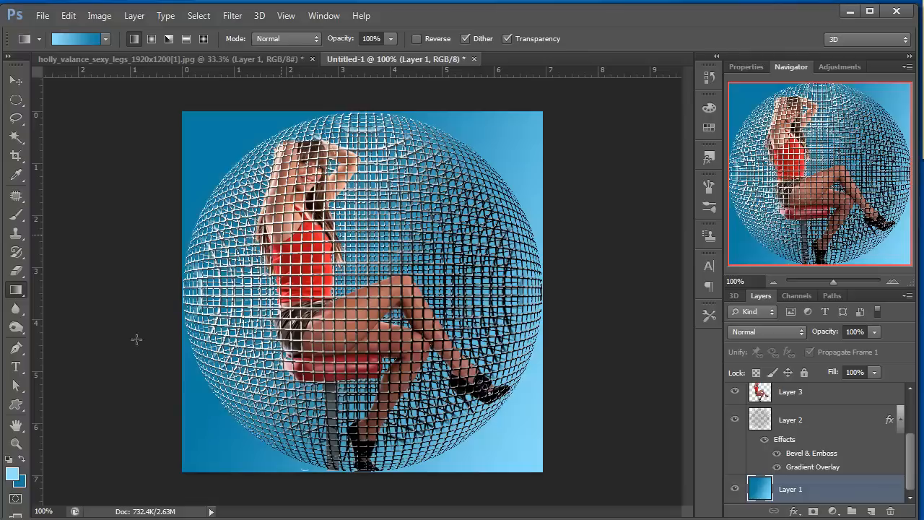